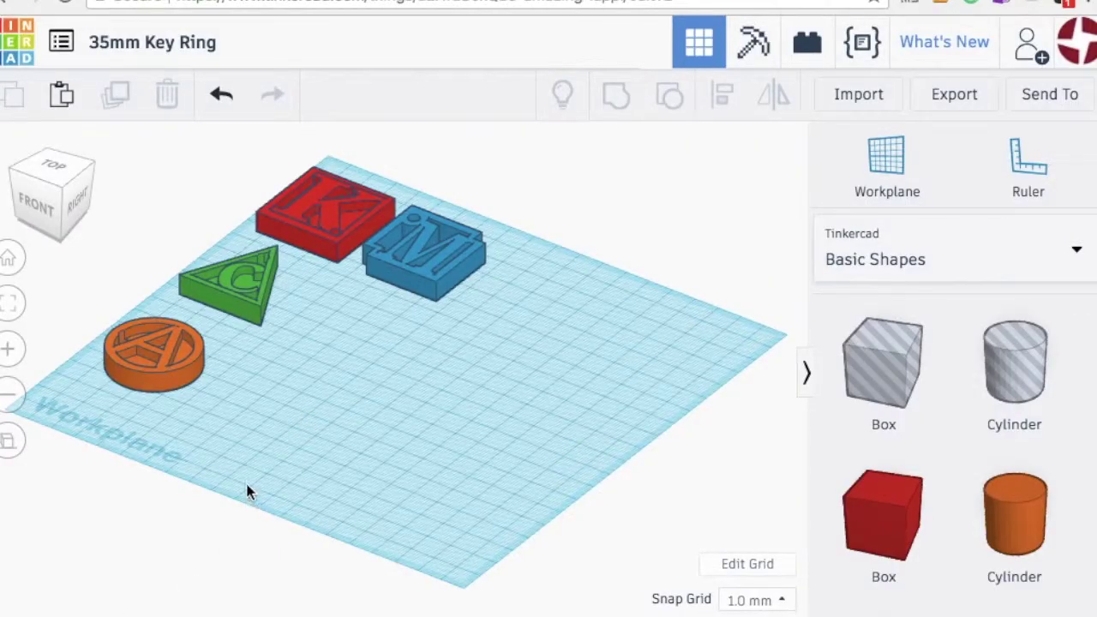
Drop a red box beside the four lettered sample keychains and enlarge it by its corner handle.
{"action": "left_click", "coordinate": [74, 203]}
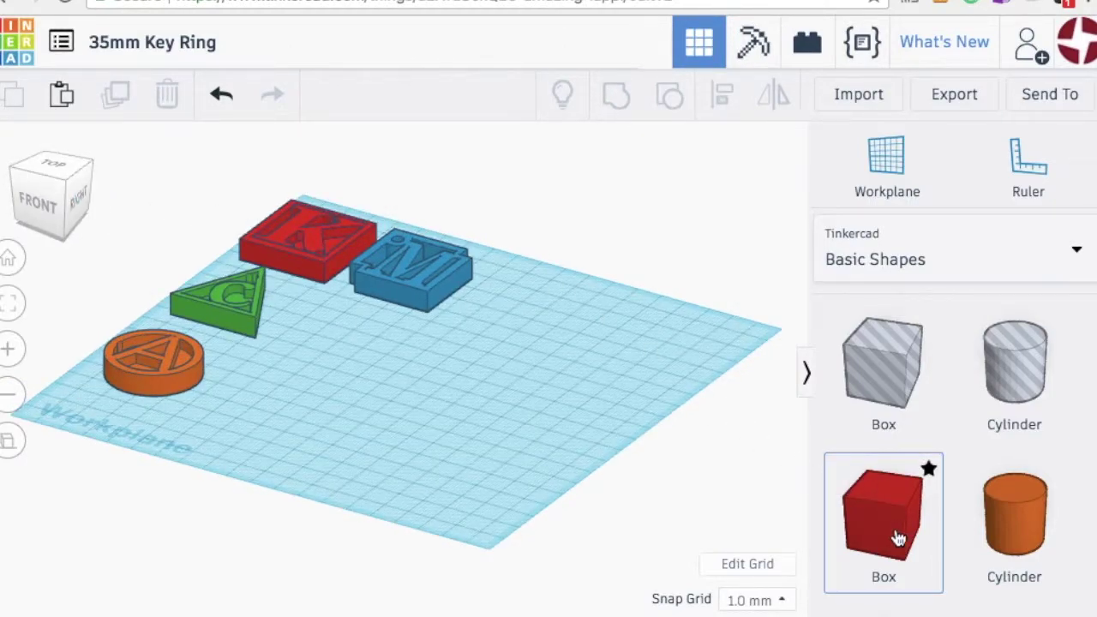
{"action": "left_click_drag", "start_coordinate": [899, 539], "coordinate": [531, 430]}
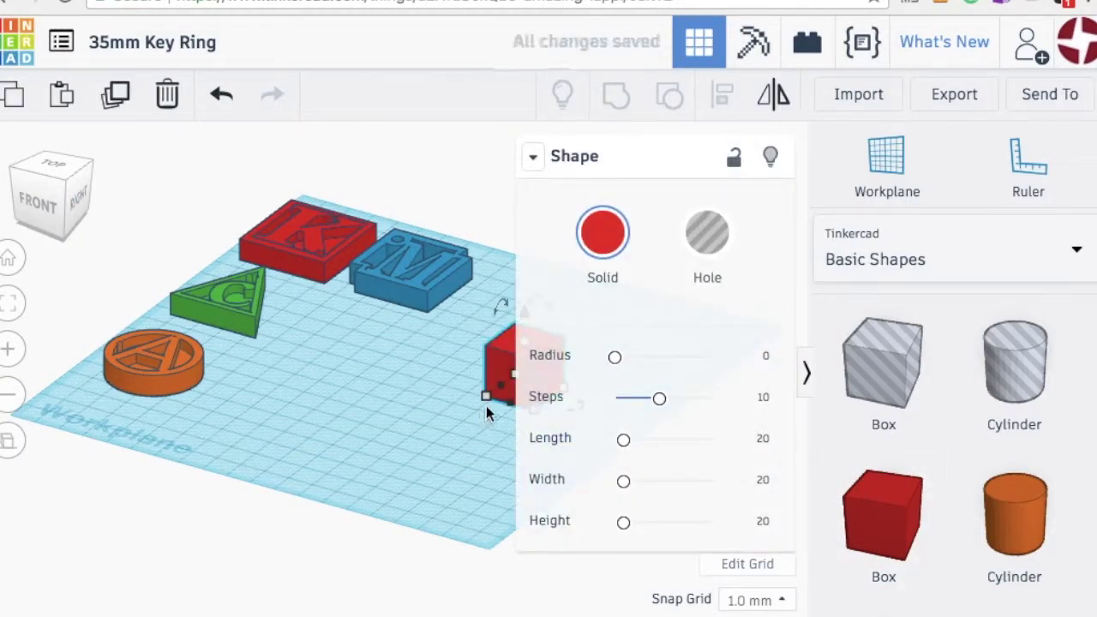
{"action": "left_click_drag", "start_coordinate": [467, 396], "coordinate": [435, 428]}
{"action": "left_click", "coordinate": [447, 474]}
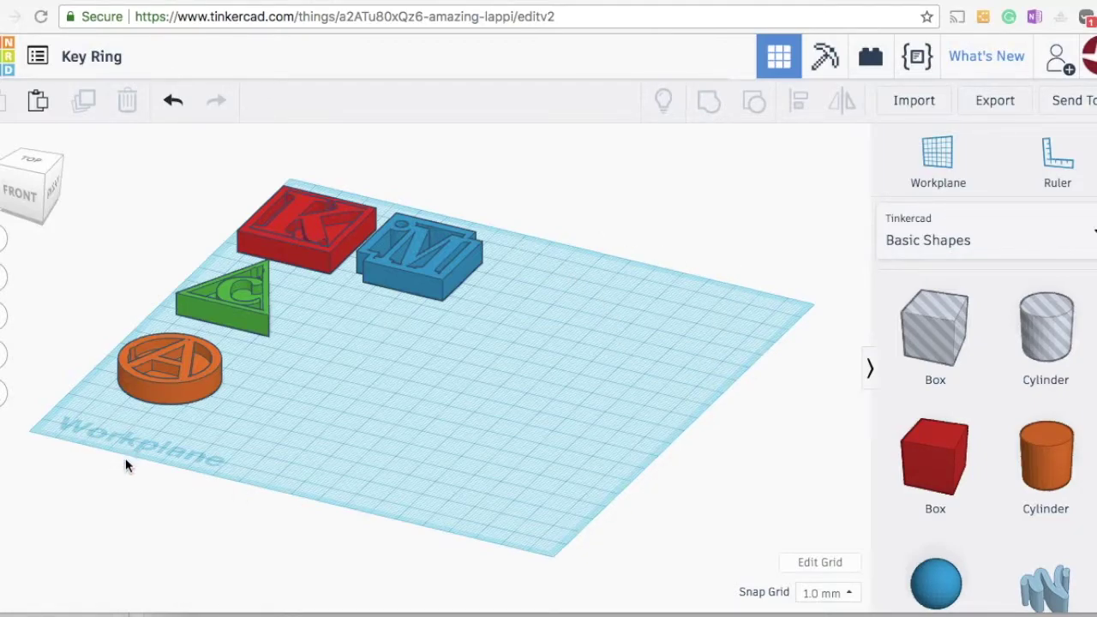
Place a red 20 mm box on the open workplane below the sample keychains.
{"action": "left_click", "coordinate": [32, 196]}
{"action": "left_click_drag", "start_coordinate": [32, 196], "coordinate": [19, 191]}
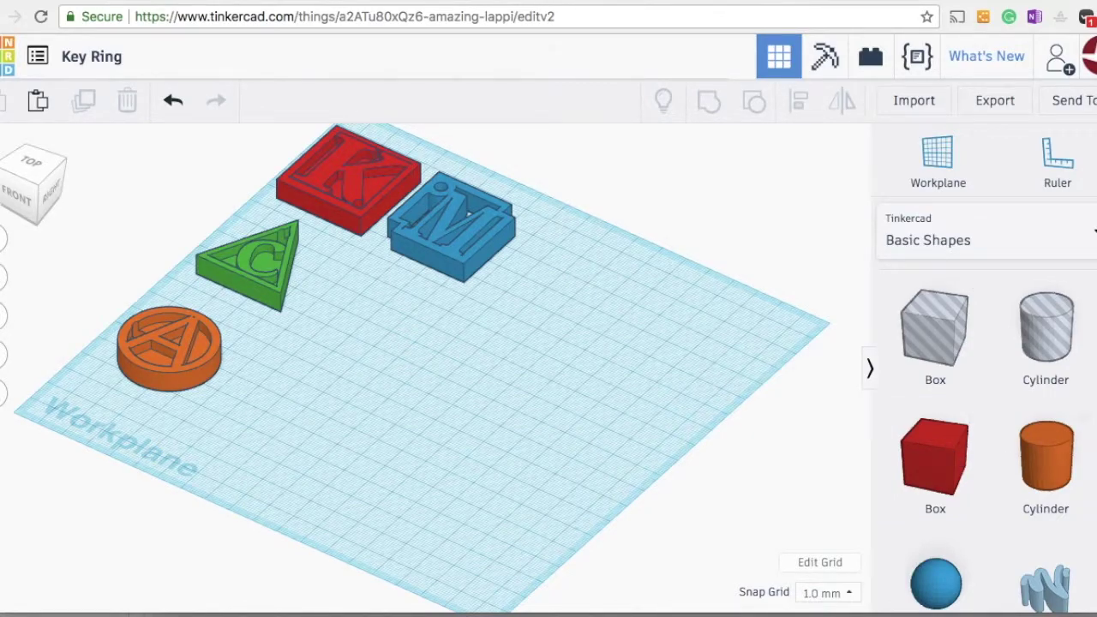
{"action": "scroll", "coordinate": [1072, 397], "scroll_direction": "down", "scroll_amount": 2}
{"action": "scroll", "coordinate": [1075, 401], "scroll_direction": "up", "scroll_amount": 2}
{"action": "scroll", "coordinate": [1072, 398], "scroll_direction": "down", "scroll_amount": 1}
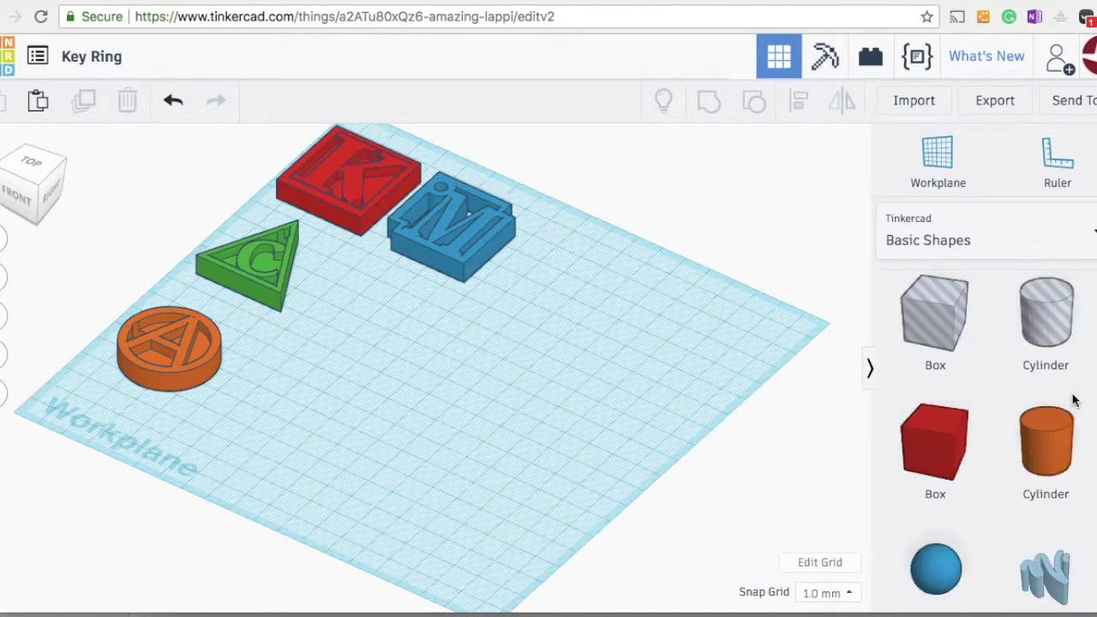
{"action": "scroll", "coordinate": [1089, 325], "scroll_direction": "down", "scroll_amount": 3}
{"action": "scroll", "coordinate": [1088, 326], "scroll_direction": "up", "scroll_amount": 3}
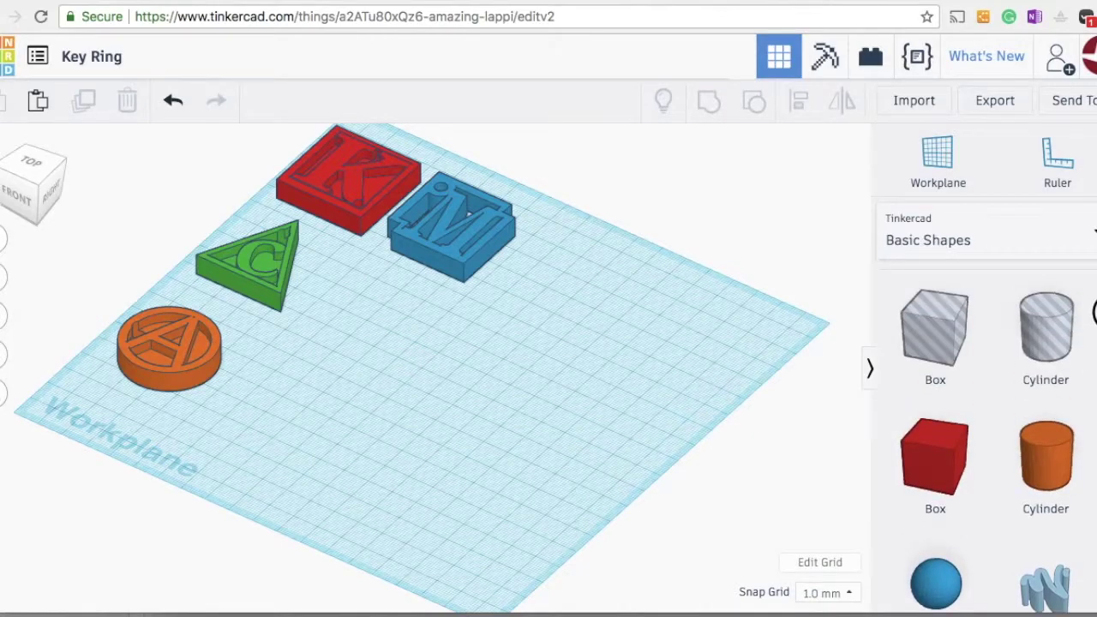
{"action": "left_click_drag", "start_coordinate": [918, 436], "coordinate": [444, 437]}
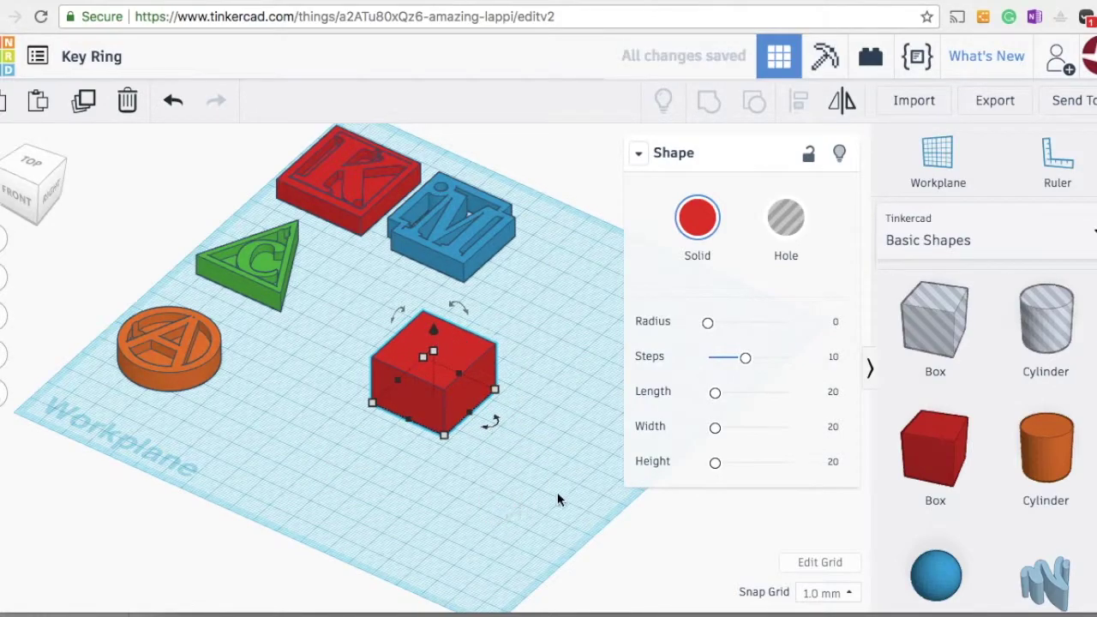
Add an orange cylinder beside the red box and group the two into one shape.
{"action": "left_click", "coordinate": [739, 464]}
{"action": "left_click_drag", "start_coordinate": [1046, 450], "coordinate": [485, 392]}
{"action": "left_click", "coordinate": [545, 461]}
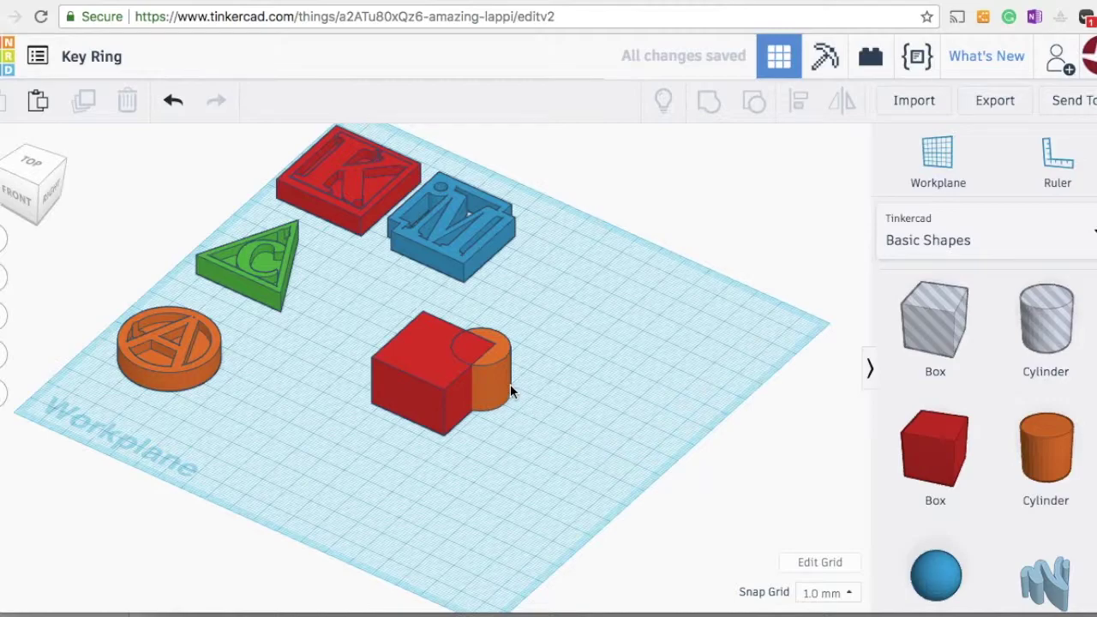
{"action": "left_click", "coordinate": [501, 388]}
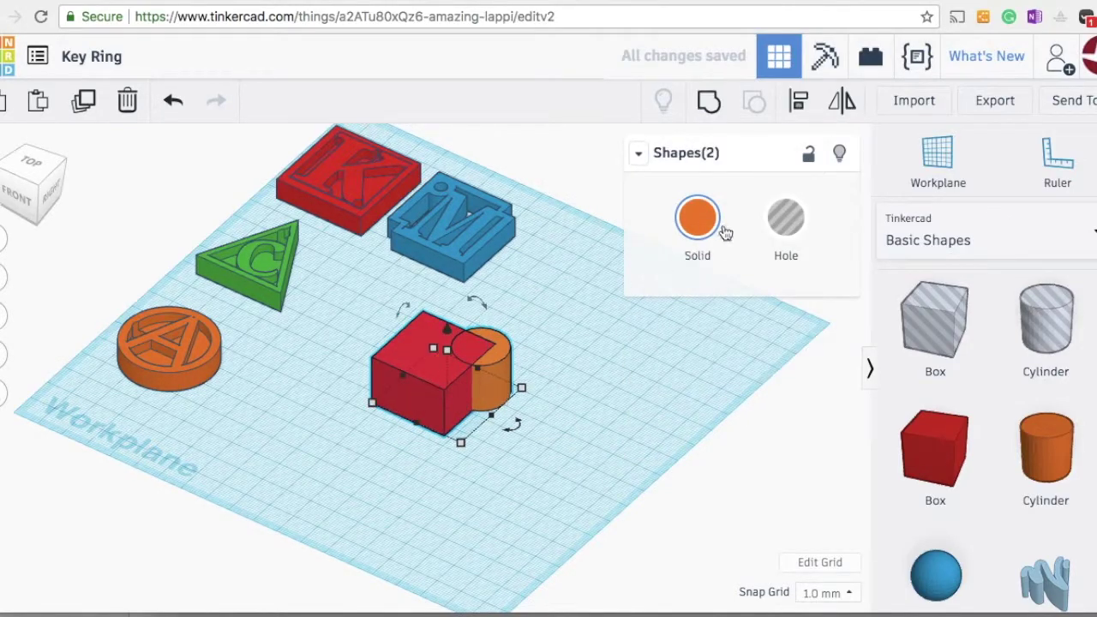
{"action": "left_click", "coordinate": [710, 104]}
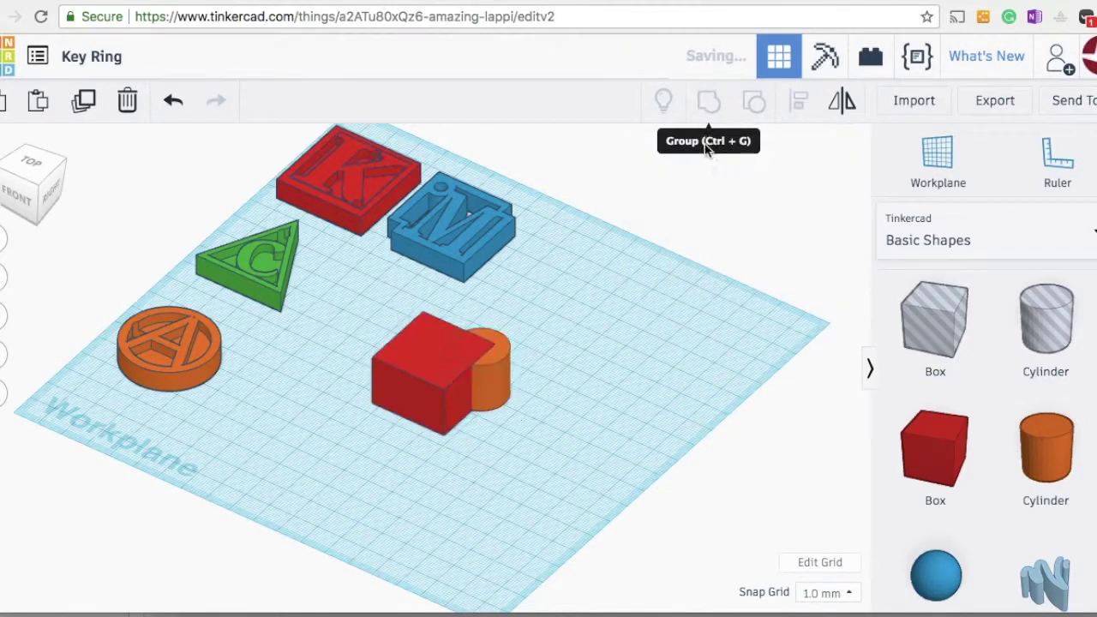
{"action": "left_click", "coordinate": [788, 426]}
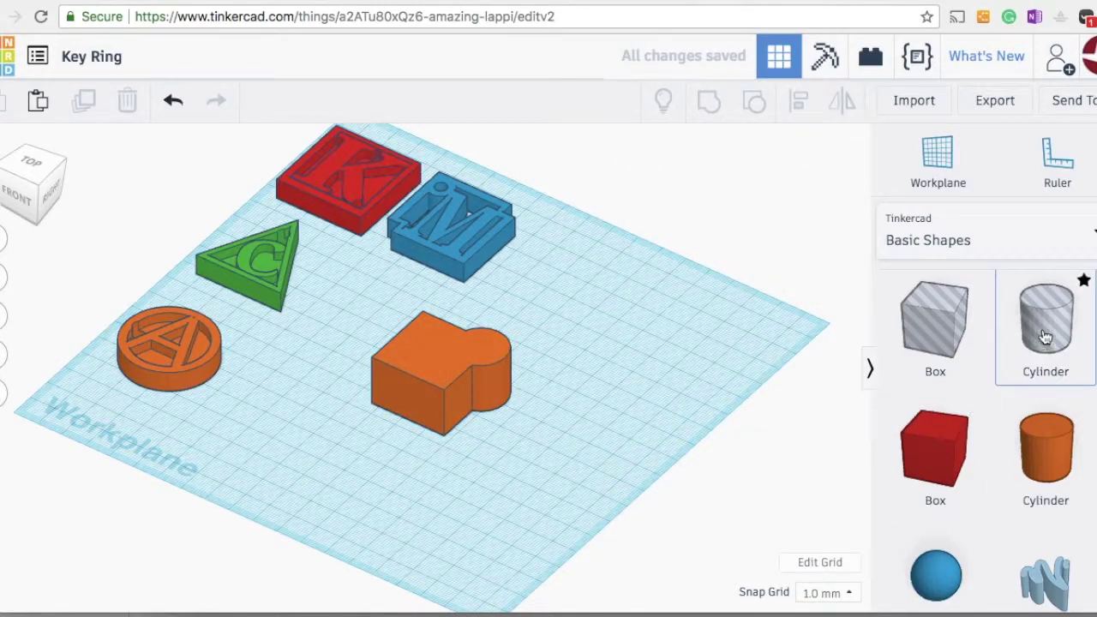
Cut a hole box out of the combined shape, then delete the result.
{"action": "left_click_drag", "start_coordinate": [935, 324], "coordinate": [383, 408]}
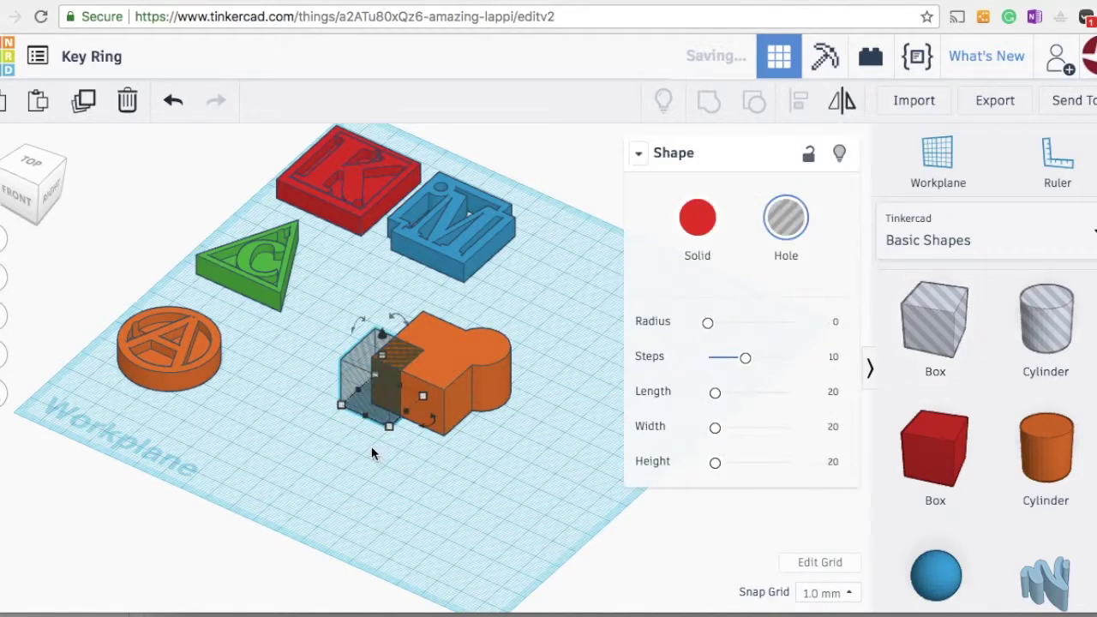
{"action": "left_click", "coordinate": [445, 396], "text": "shift"}
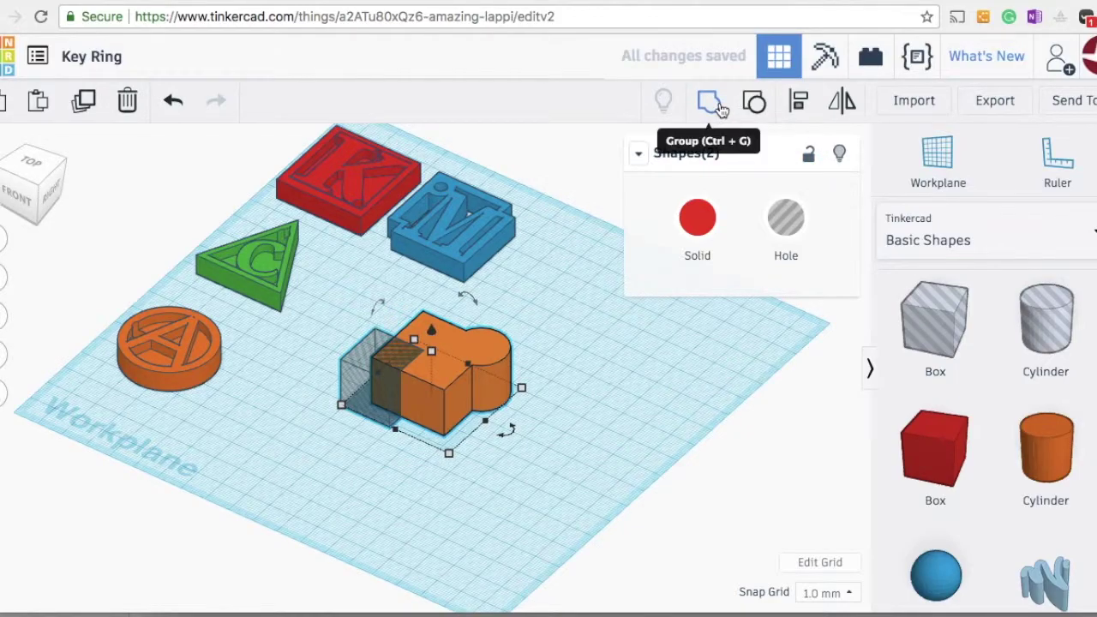
{"action": "left_click", "coordinate": [719, 107]}
{"action": "left_click", "coordinate": [643, 422]}
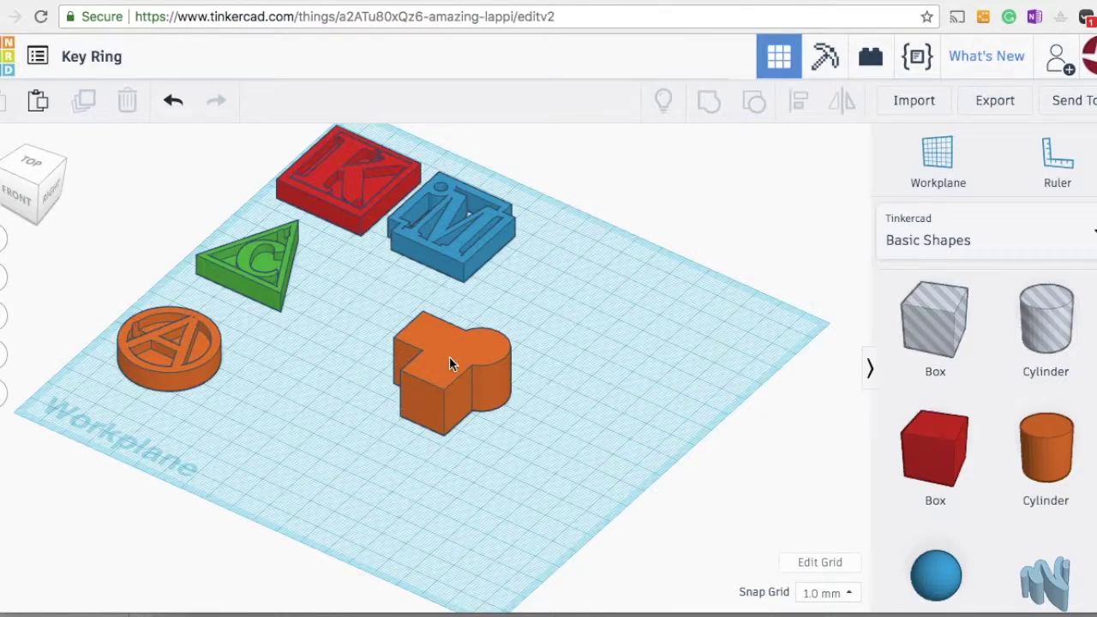
{"action": "left_click", "coordinate": [453, 387]}
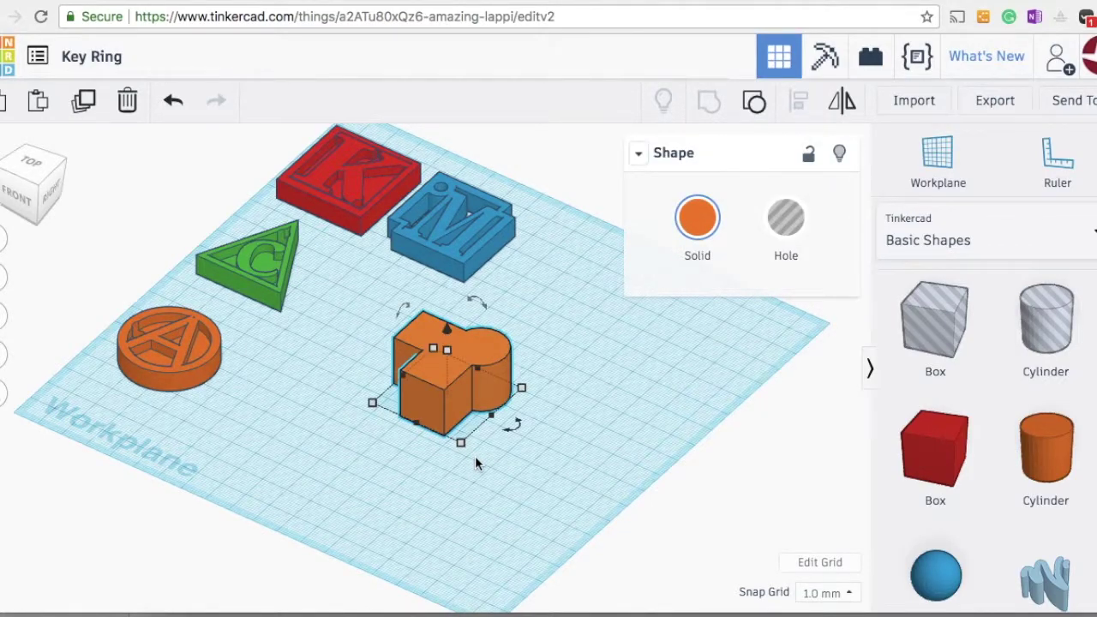
{"action": "key", "text": "Delete"}
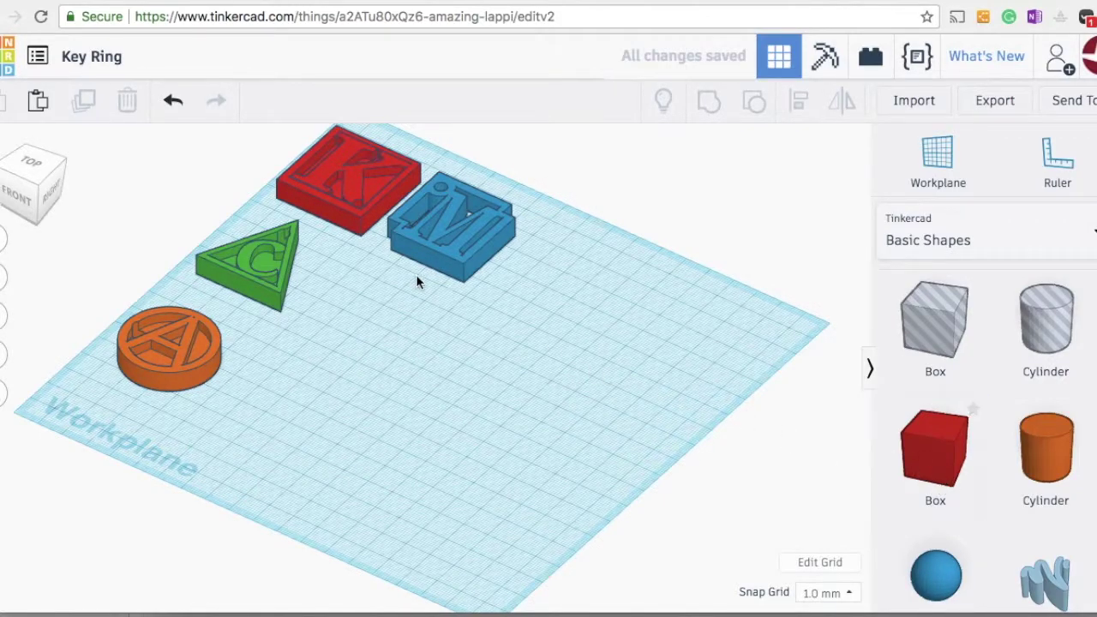
Place a new box, colour it yellow, and set its length and width to 35 mm.
{"action": "left_click_drag", "start_coordinate": [943, 480], "coordinate": [432, 397]}
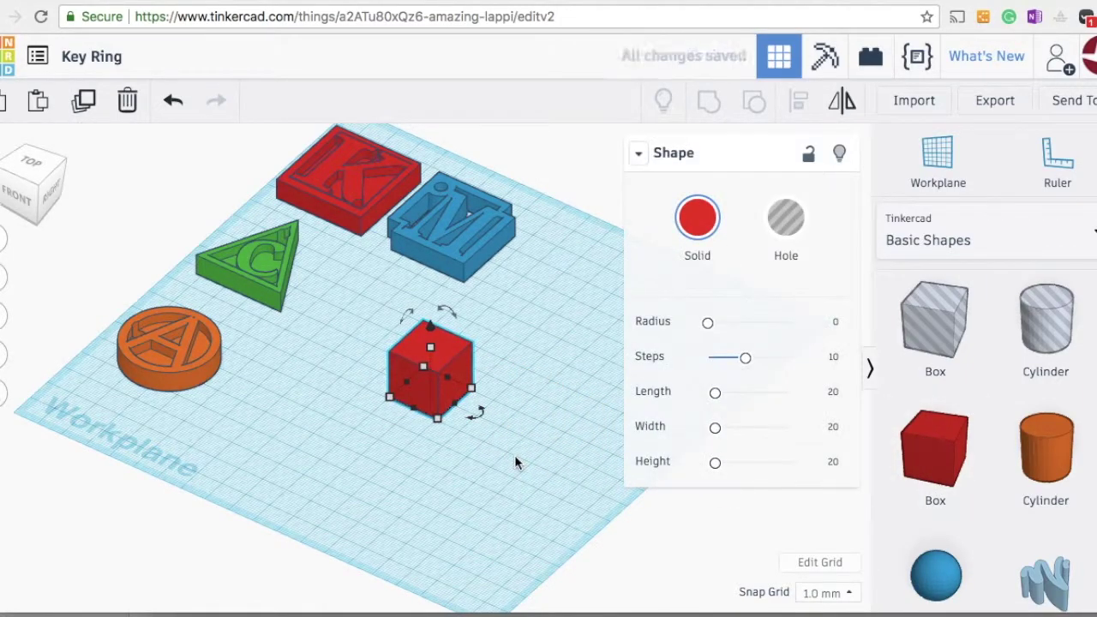
{"action": "left_click", "coordinate": [697, 218]}
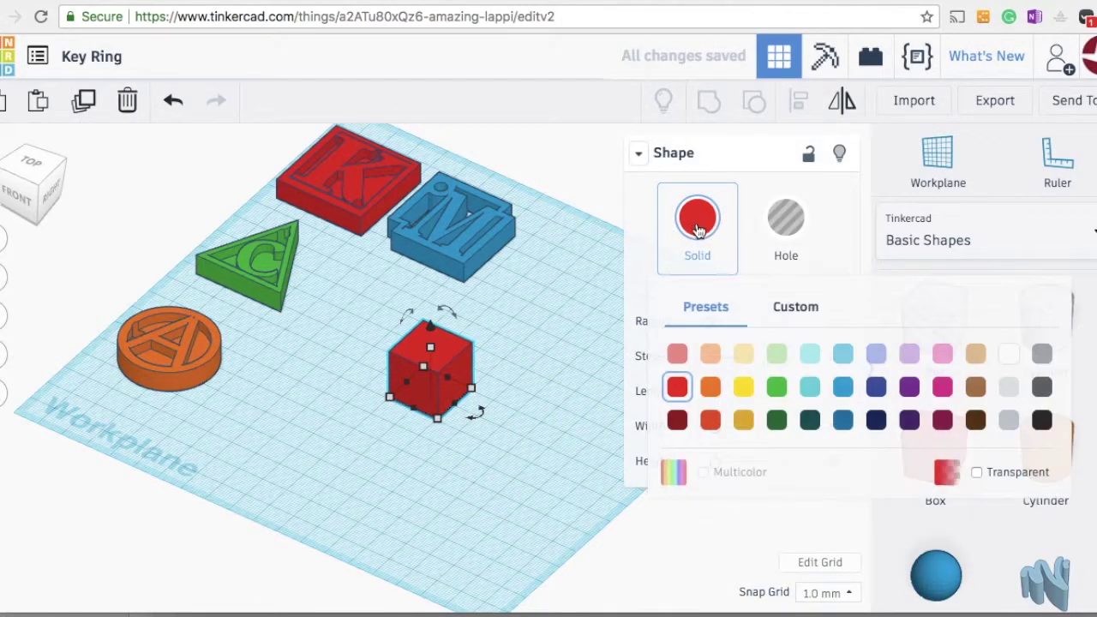
{"action": "left_click", "coordinate": [743, 390]}
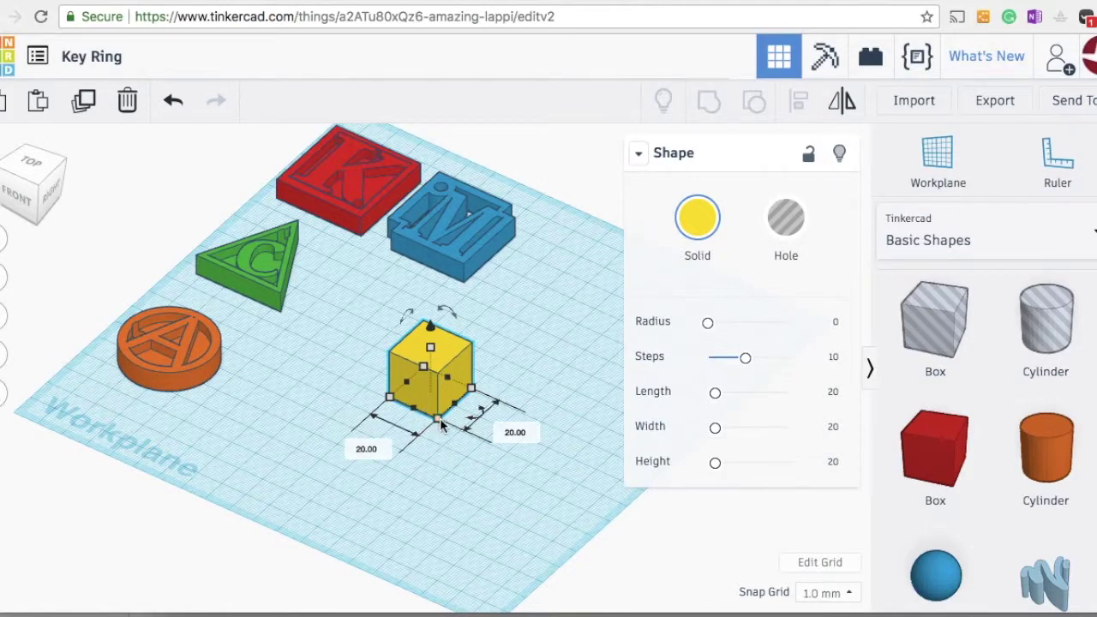
{"action": "left_click", "coordinate": [368, 448]}
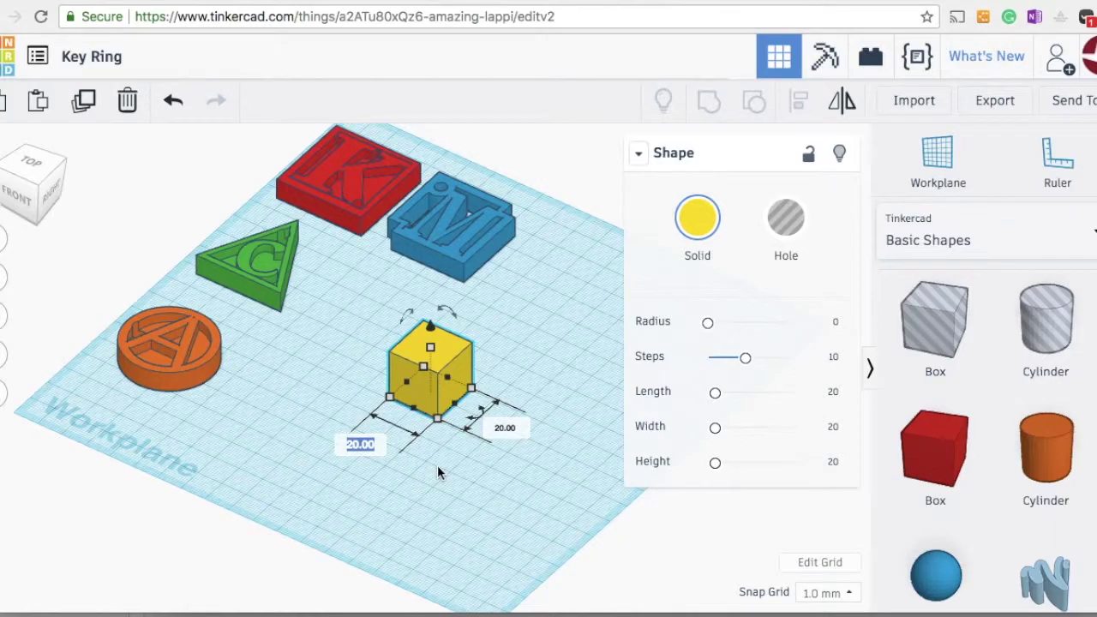
{"action": "type", "text": "35"}
{"action": "key", "text": "Tab"}
{"action": "type", "text": "3"}
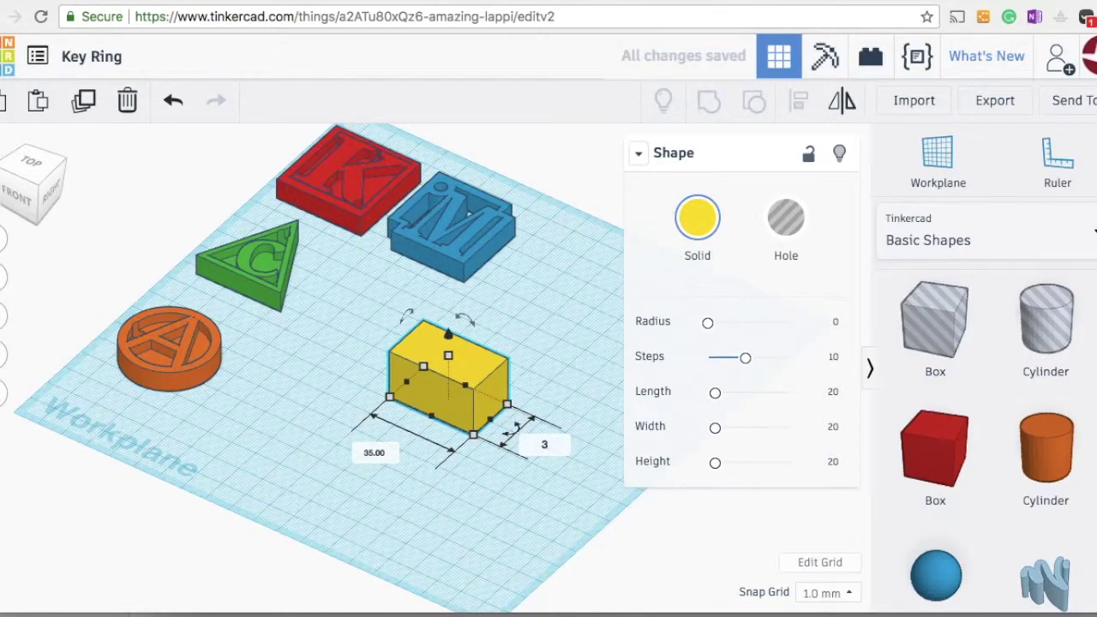
{"action": "key", "text": "Return"}
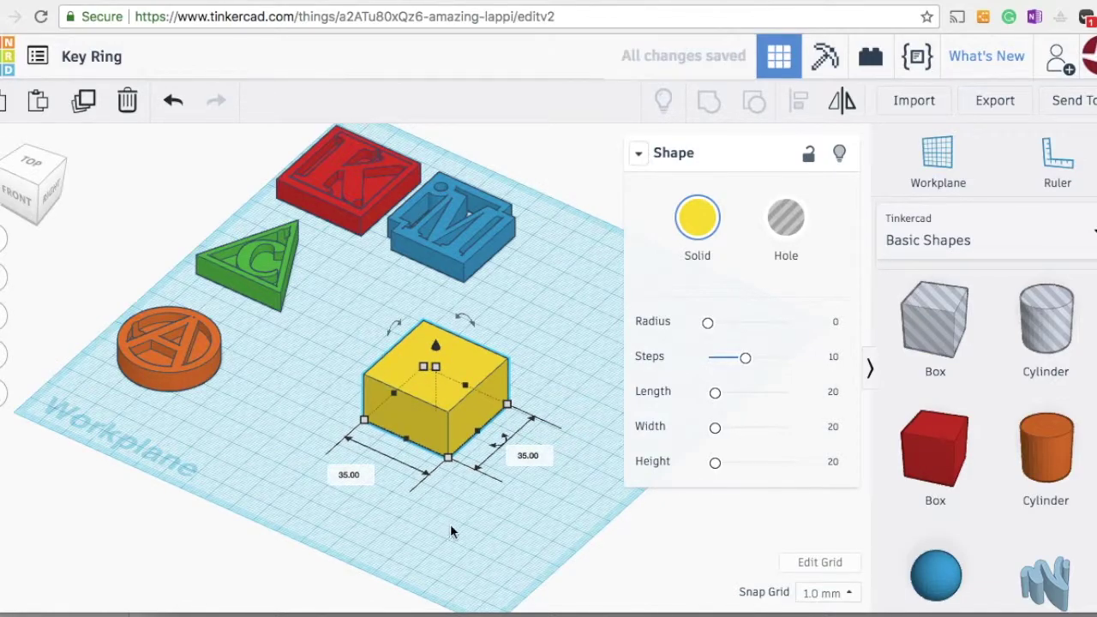
Set the yellow box's height to 8 mm and bring a cylinder hole onto the workplane.
{"action": "left_click", "coordinate": [457, 515]}
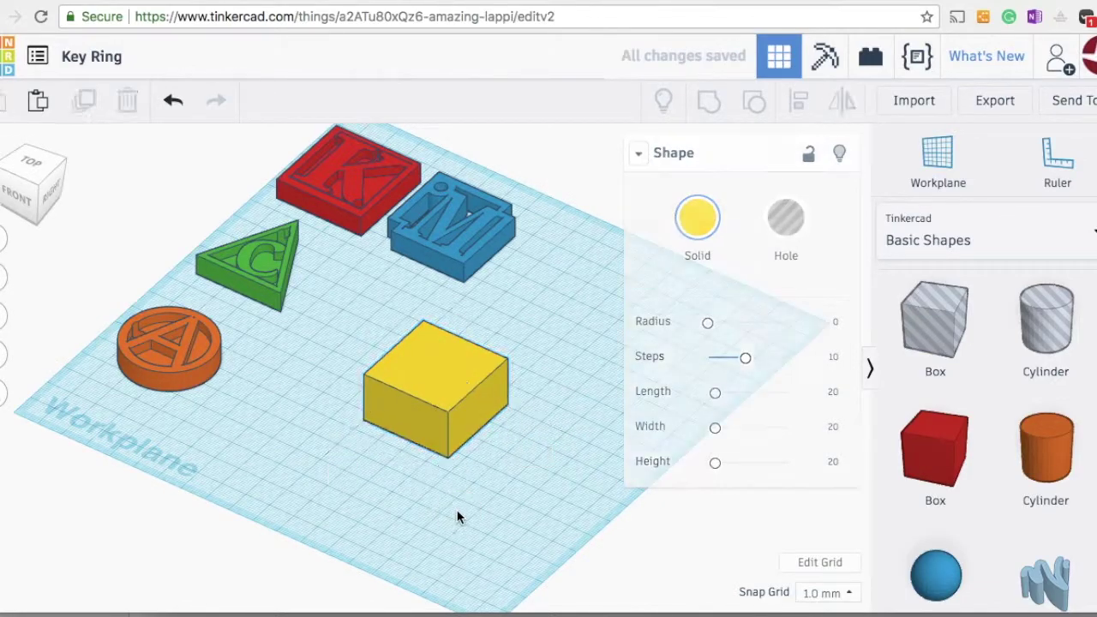
{"action": "left_click", "coordinate": [395, 417]}
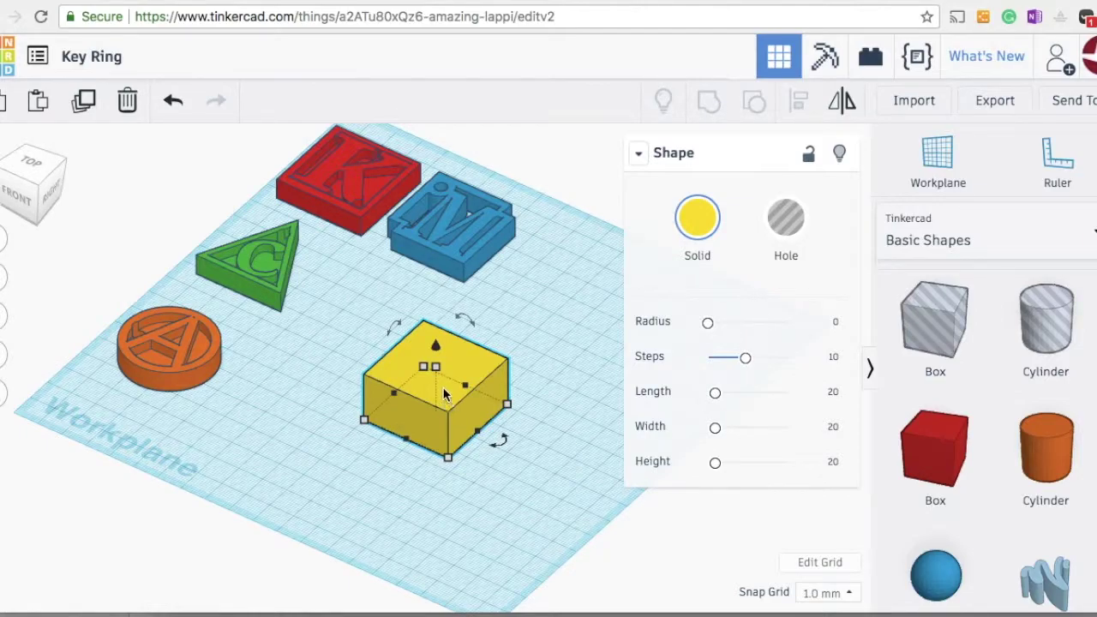
{"action": "mouse_move", "coordinate": [439, 368]}
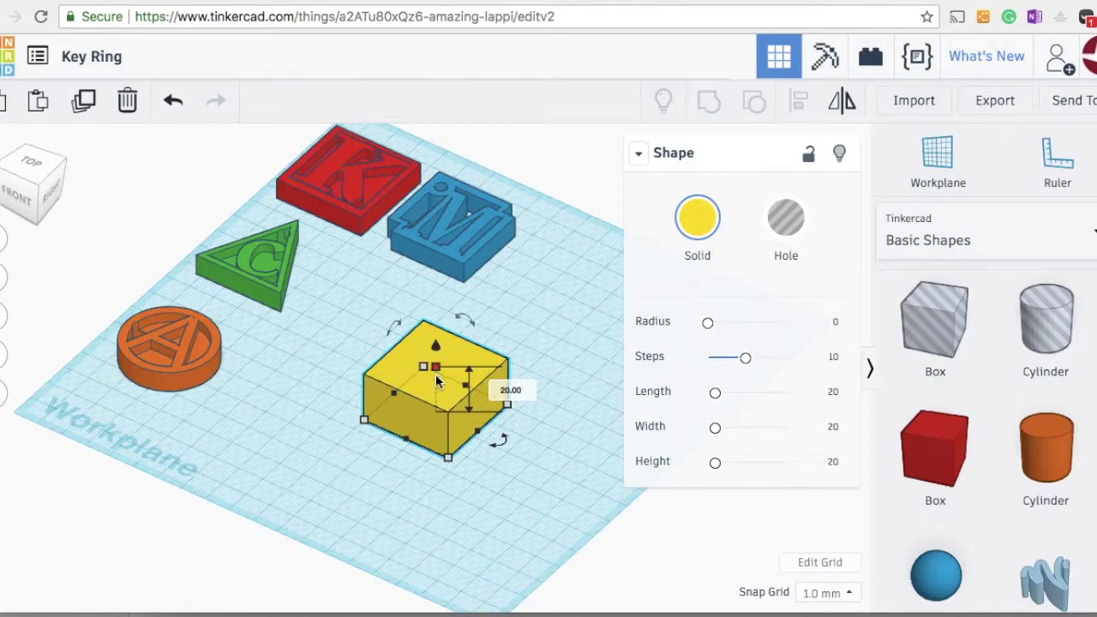
{"action": "left_click", "coordinate": [510, 391]}
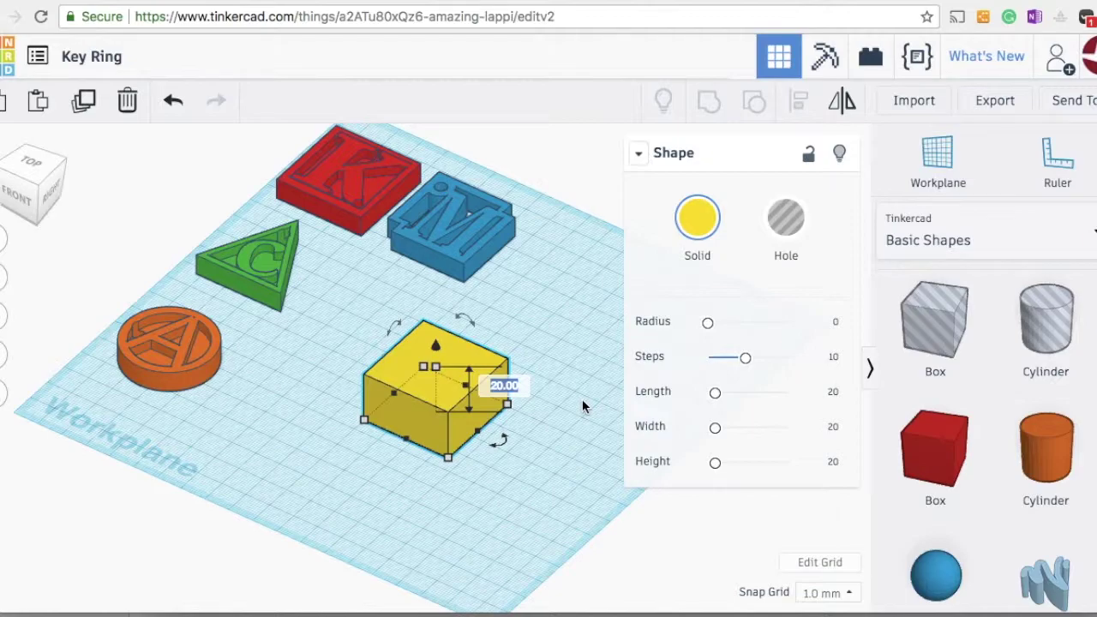
{"action": "type", "text": "8"}
{"action": "key", "text": "Return"}
{"action": "left_click", "coordinate": [358, 321]}
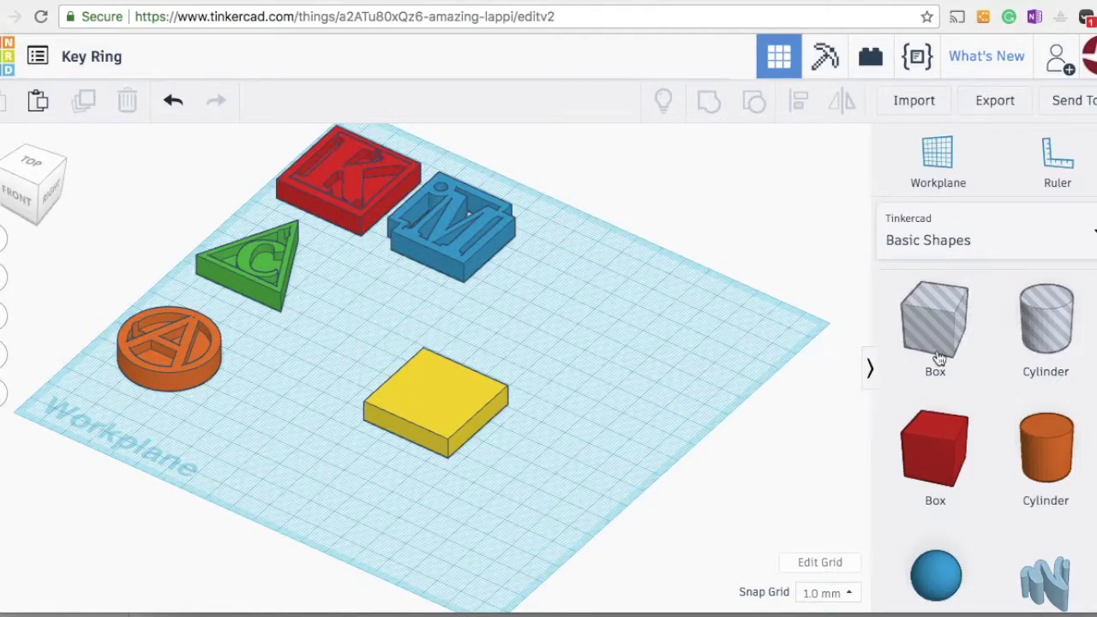
{"action": "left_click_drag", "start_coordinate": [1044, 321], "coordinate": [491, 418]}
Try cutting the cylinder hole into the box's edge, then undo it away.
{"action": "left_click_drag", "start_coordinate": [549, 319], "coordinate": [354, 478]}
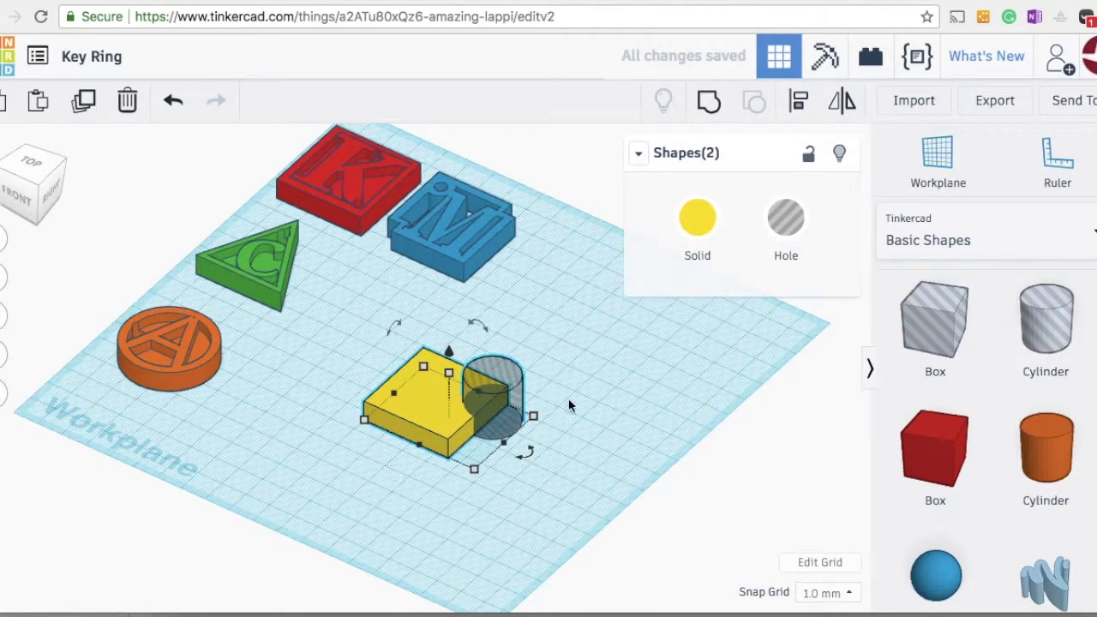
{"action": "left_click", "coordinate": [709, 100]}
{"action": "left_click", "coordinate": [677, 407]}
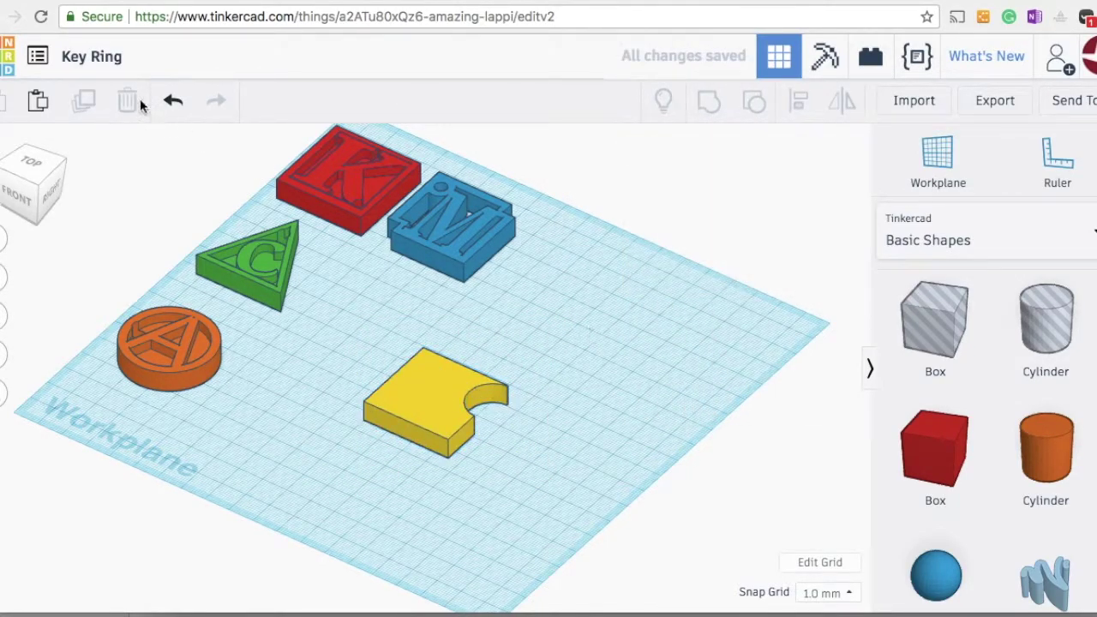
{"action": "left_click", "coordinate": [173, 104]}
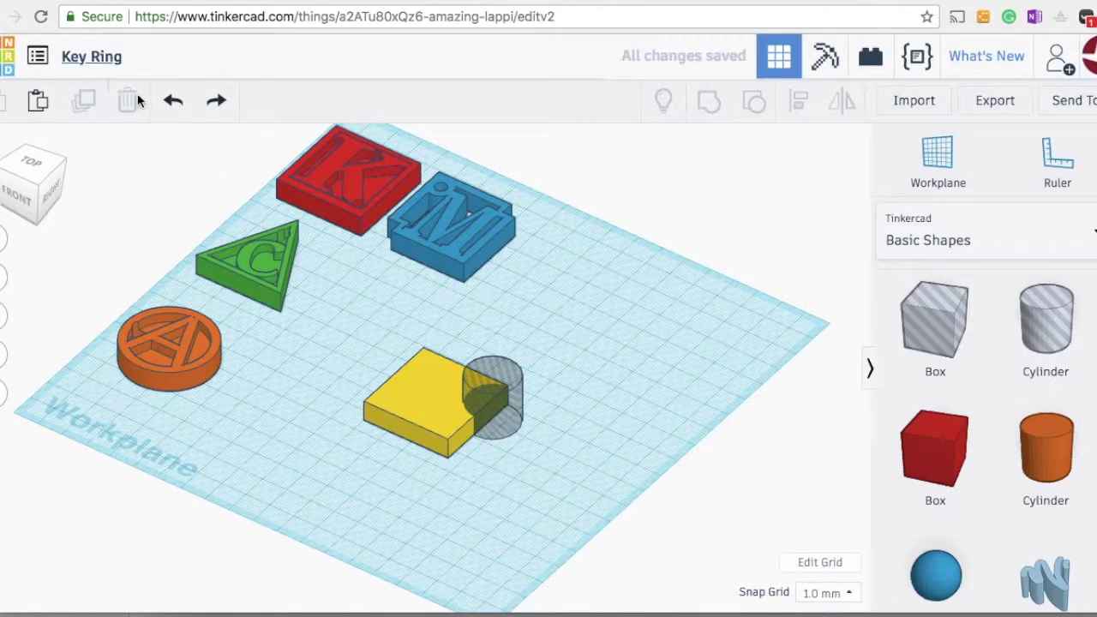
{"action": "left_click", "coordinate": [173, 103]}
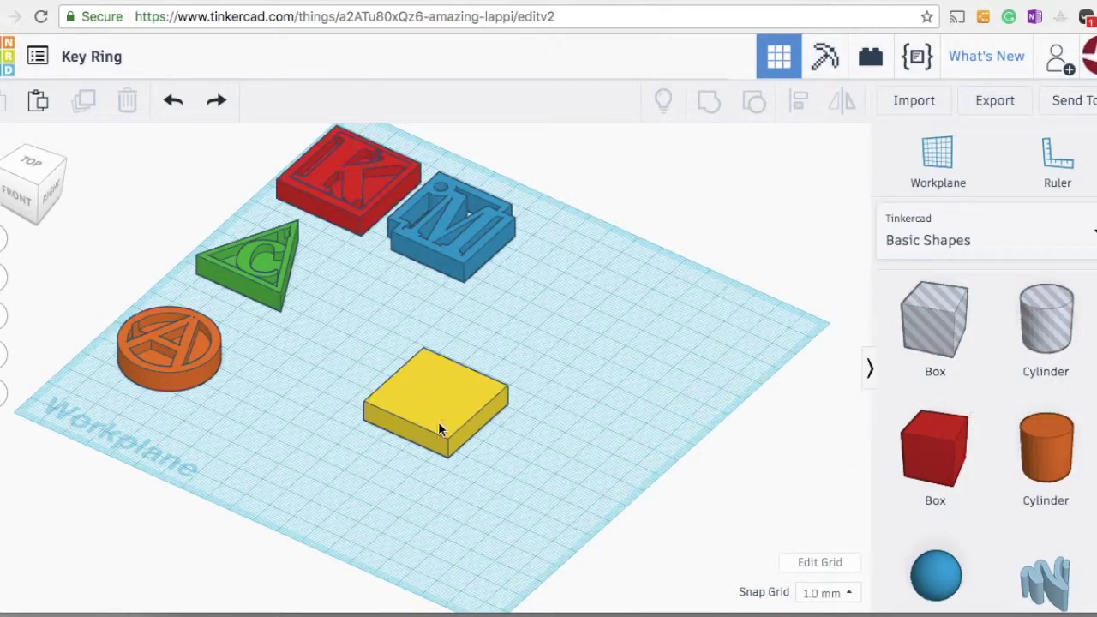
Duplicate the yellow square, shift the copy down-right, and make it a hole.
{"action": "left_click", "coordinate": [443, 394]}
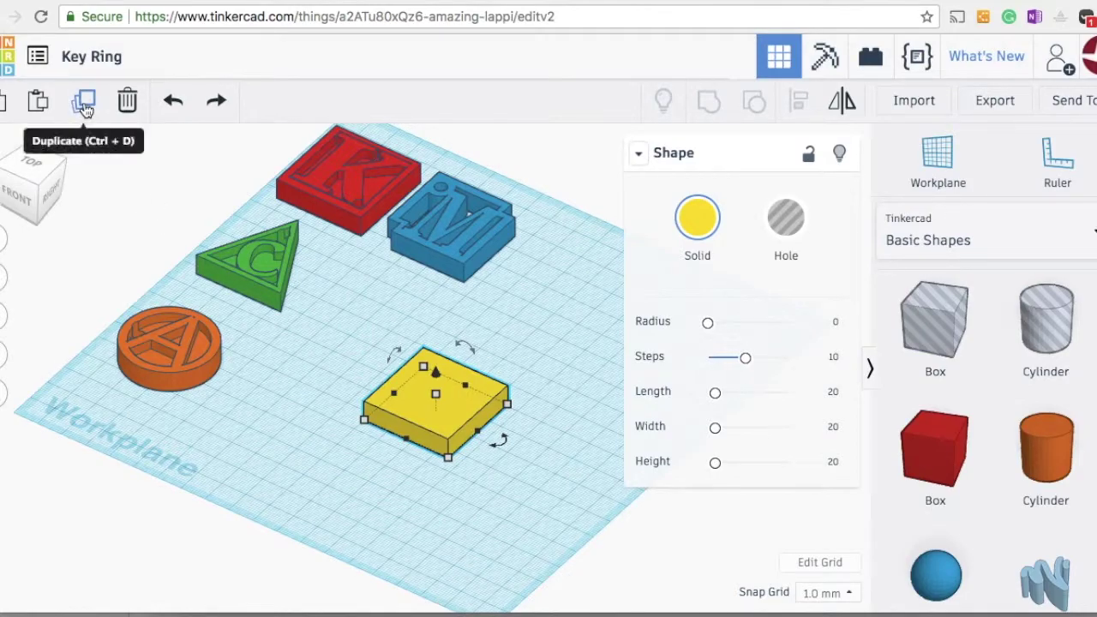
{"action": "left_click", "coordinate": [85, 107]}
{"action": "left_click_drag", "start_coordinate": [434, 397], "coordinate": [464, 423]}
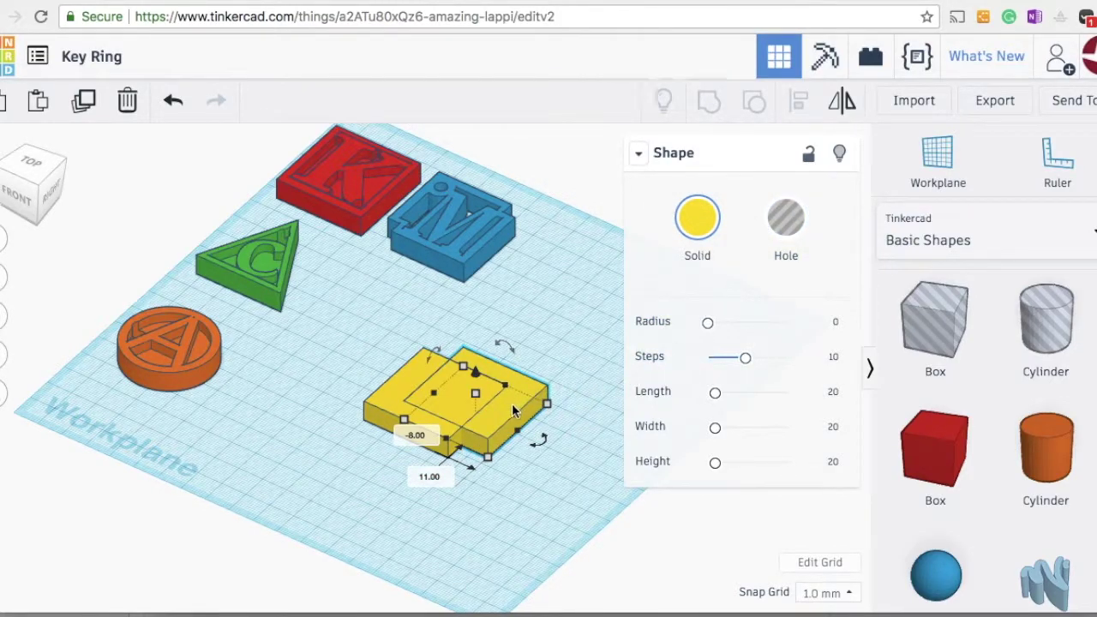
{"action": "left_click", "coordinate": [785, 221]}
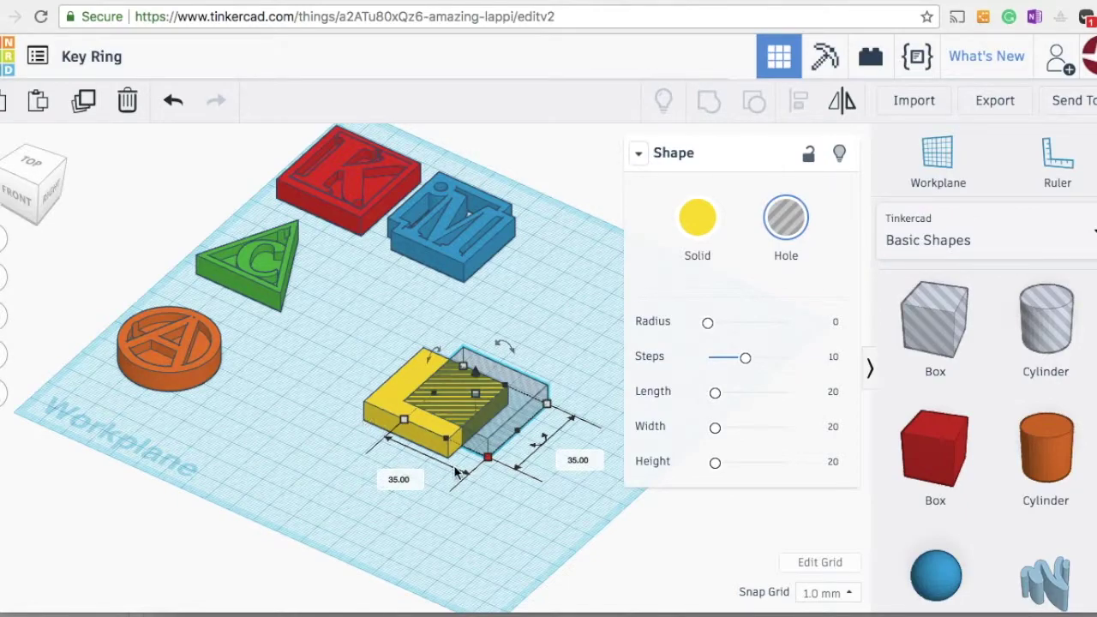
Resize the hole box to 30 × 30 mm.
{"action": "left_click", "coordinate": [397, 480]}
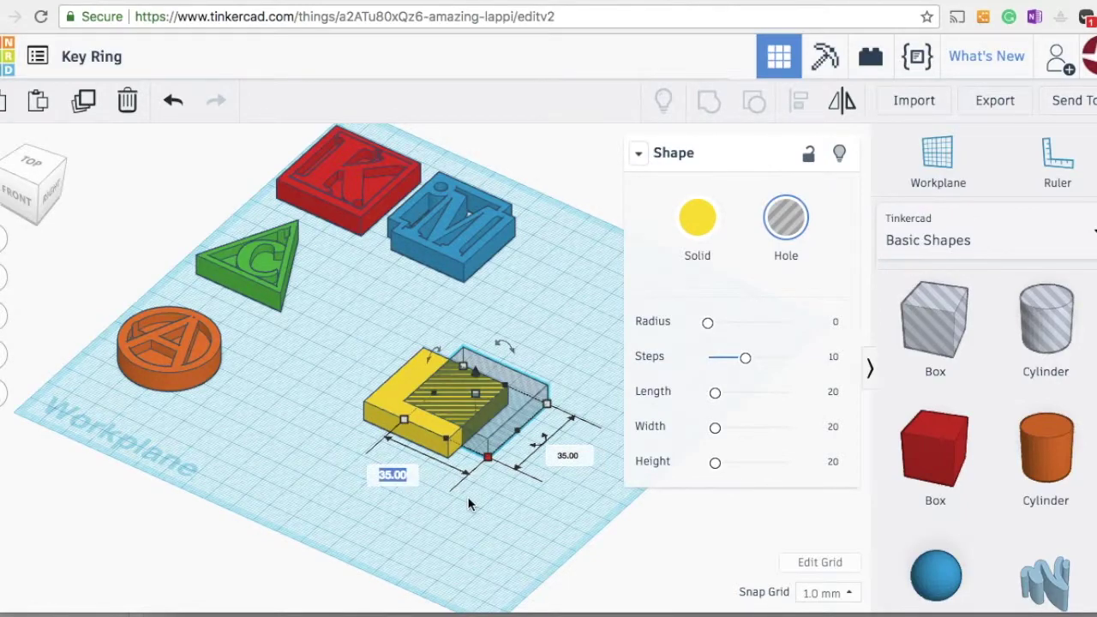
{"action": "type", "text": "30"}
{"action": "key", "text": "Tab"}
{"action": "type", "text": "3"}
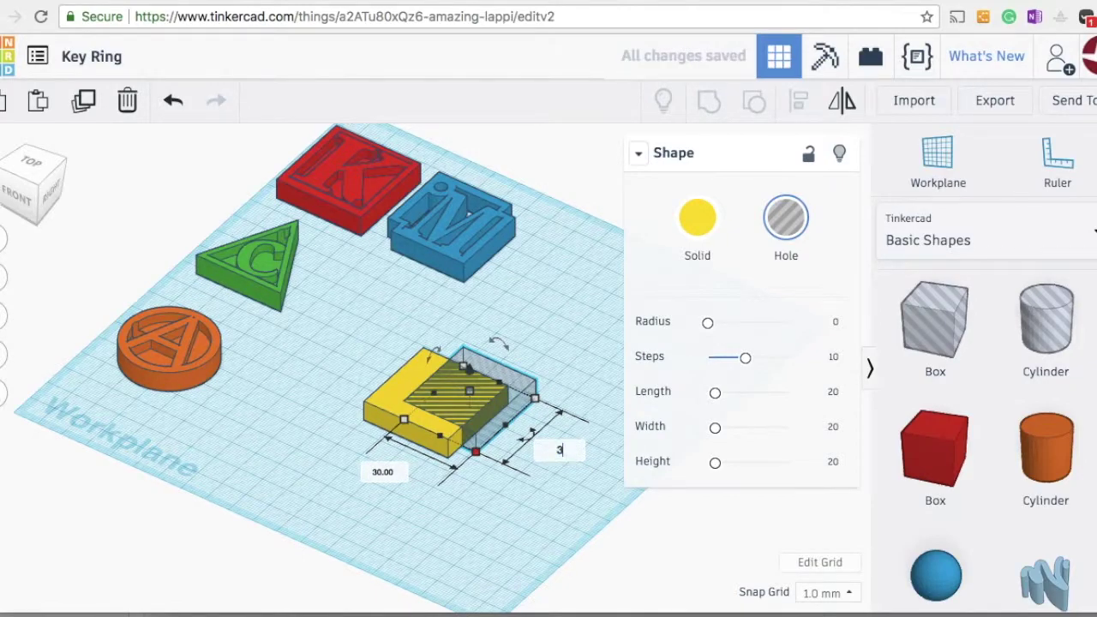
{"action": "type", "text": "0"}
{"action": "key", "text": "Return"}
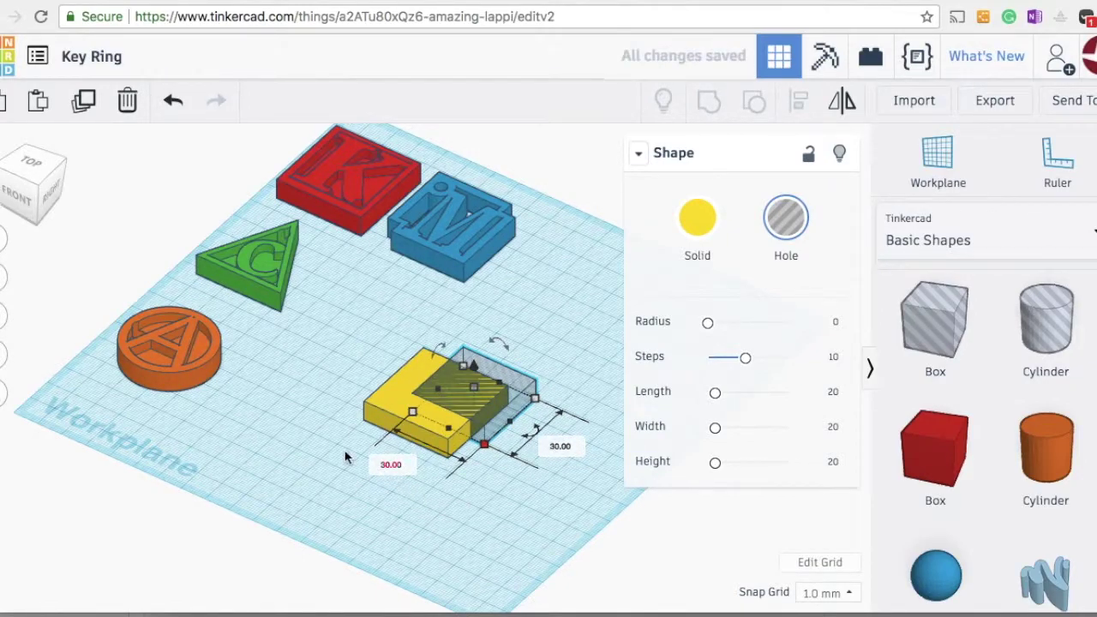
{"action": "left_click", "coordinate": [335, 443]}
In top view, nudge the hole with arrow keys to centre it over the yellow square.
{"action": "left_click", "coordinate": [31, 163]}
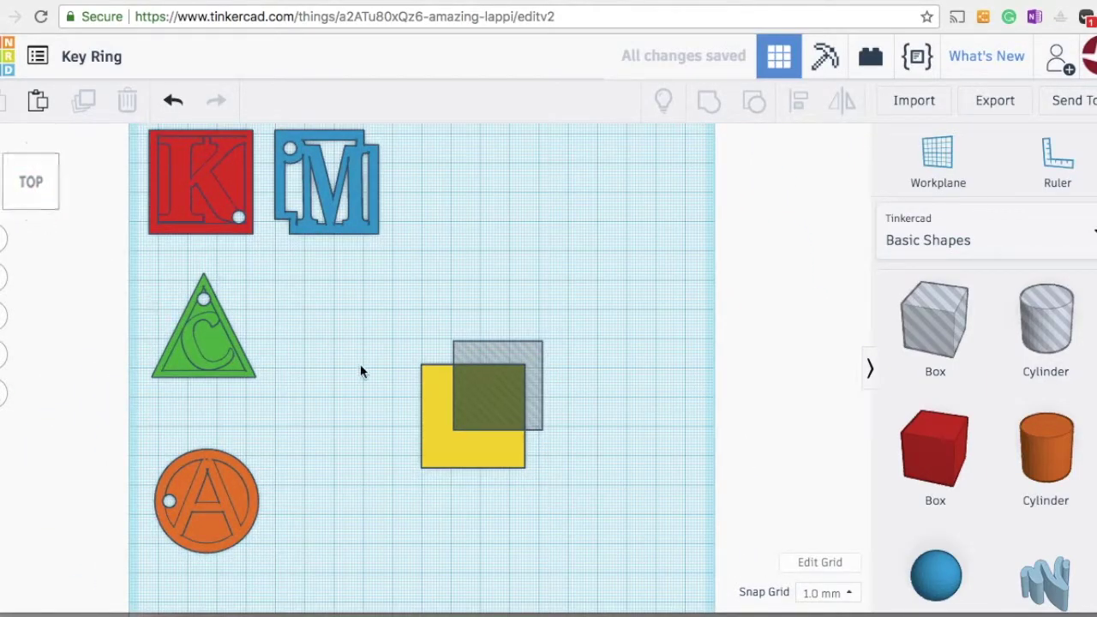
{"action": "left_click", "coordinate": [476, 355]}
{"action": "key", "text": "Down"}
{"action": "key", "text": "Down"}
{"action": "key", "text": "Down"}
{"action": "key", "text": "Down"}
{"action": "key", "text": "Down"}
{"action": "key", "text": "Down"}
{"action": "key", "text": "Down"}
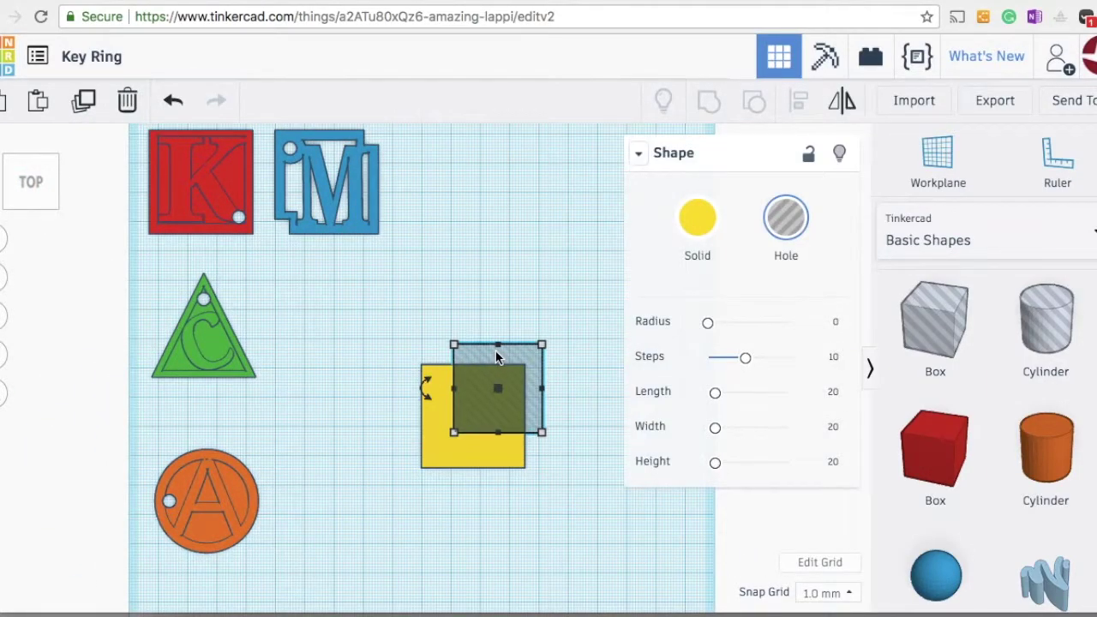
{"action": "key", "text": "Left"}
{"action": "key", "text": "Left"}
{"action": "key", "text": "Left"}
{"action": "key", "text": "Left"}
{"action": "key", "text": "Left"}
{"action": "key", "text": "Left"}
{"action": "key", "text": "Left"}
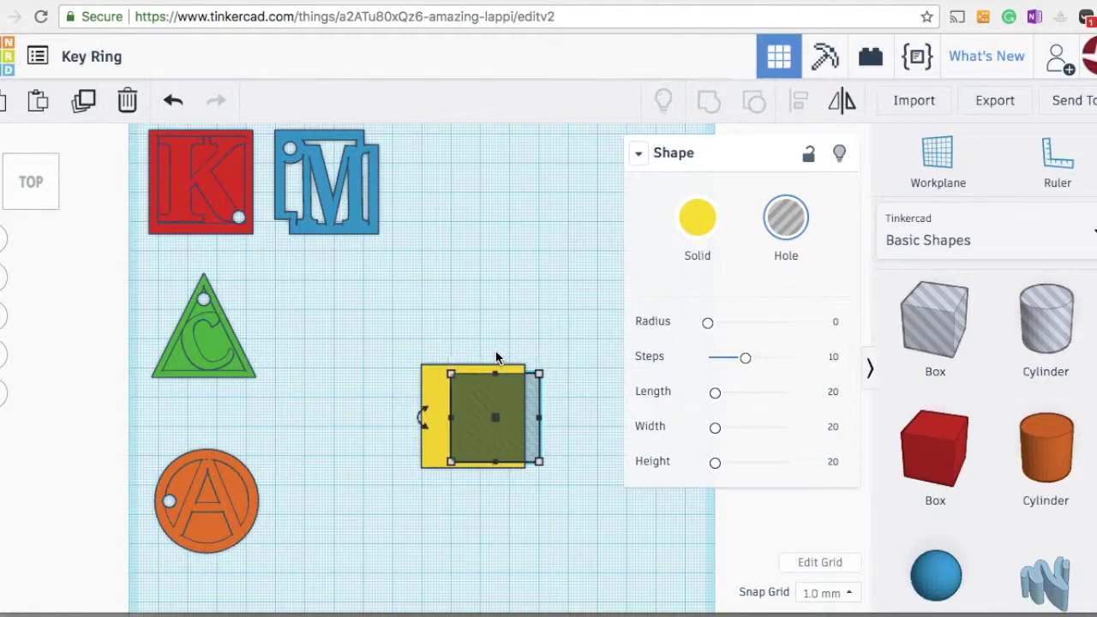
{"action": "key", "text": "Right"}
{"action": "key", "text": "Right"}
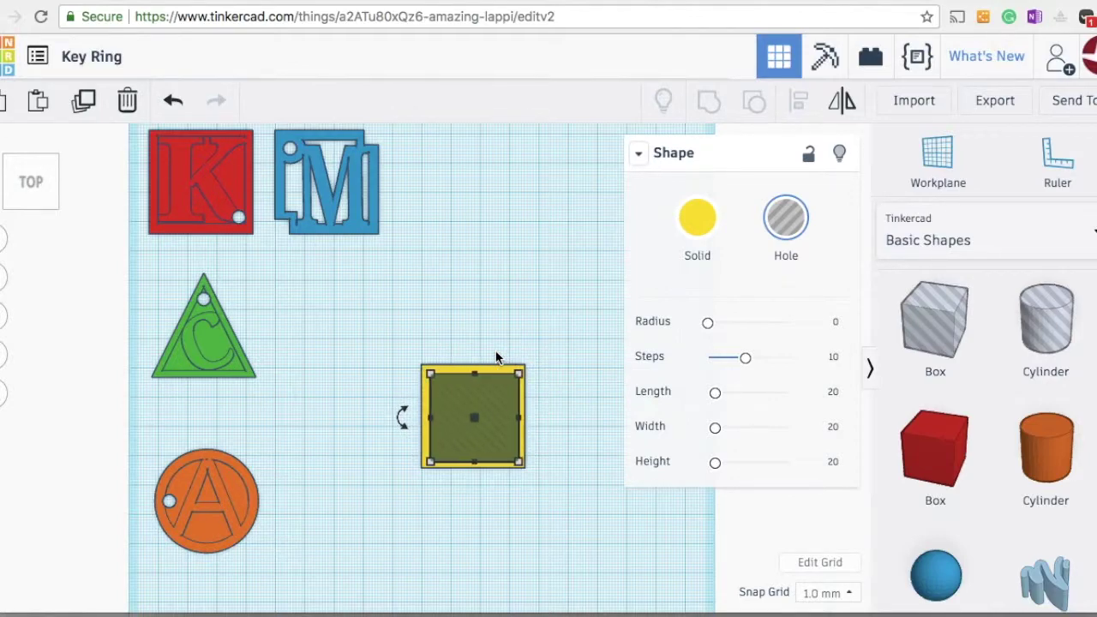
{"action": "key", "text": "Up"}
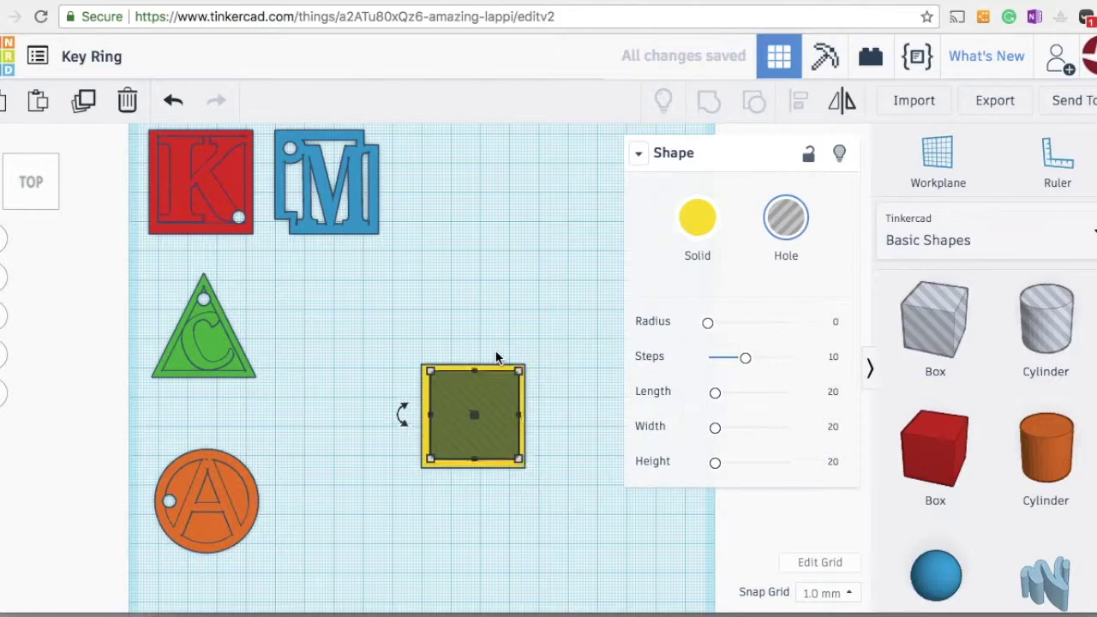
{"action": "key", "text": "Down"}
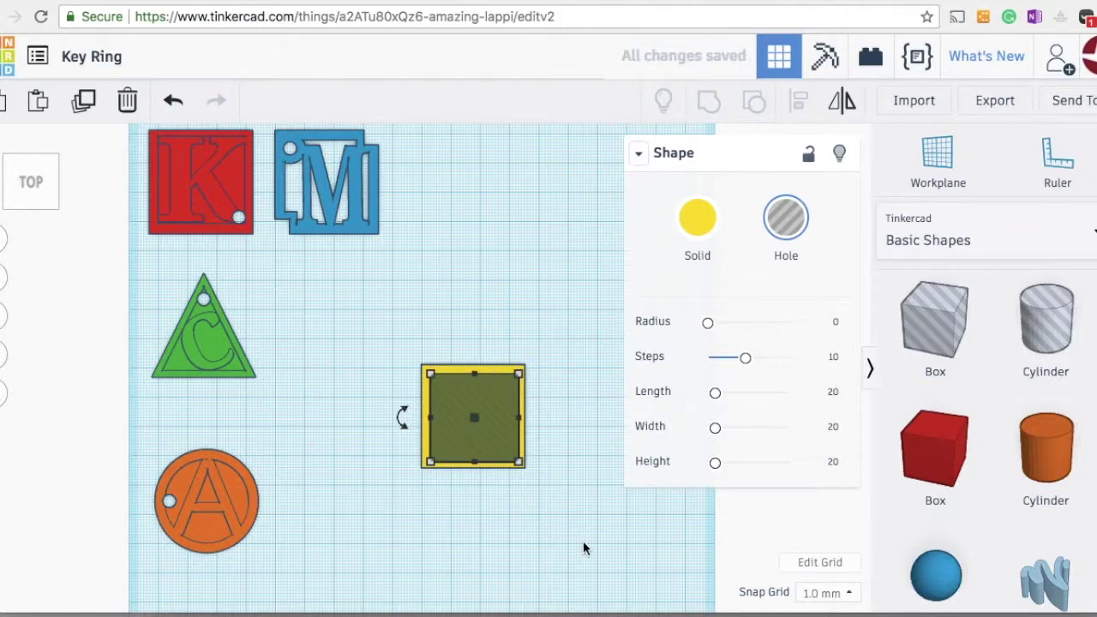
Set the snap grid to 0.25 mm and fine-tune the hole's position.
{"action": "left_click", "coordinate": [830, 592]}
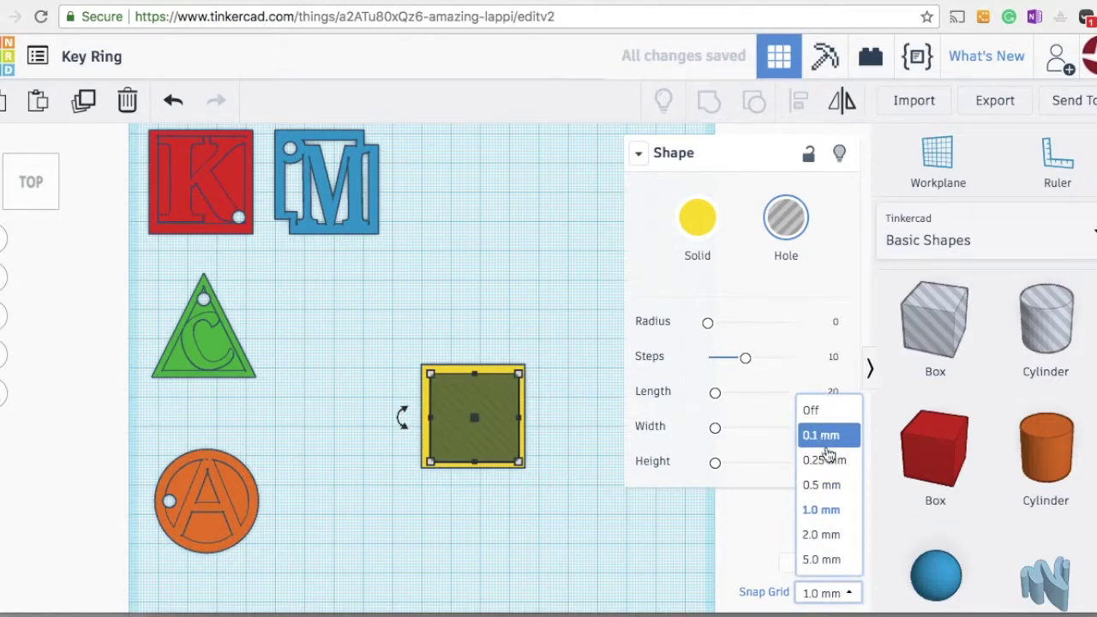
{"action": "left_click", "coordinate": [825, 489]}
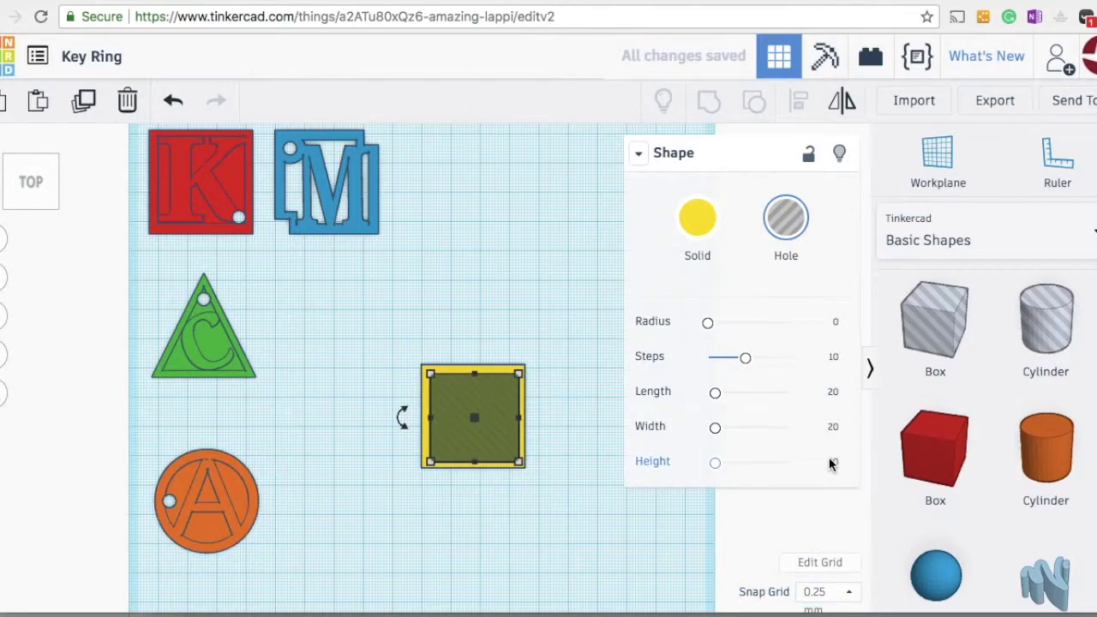
{"action": "key", "text": "Up"}
{"action": "key", "text": "Left"}
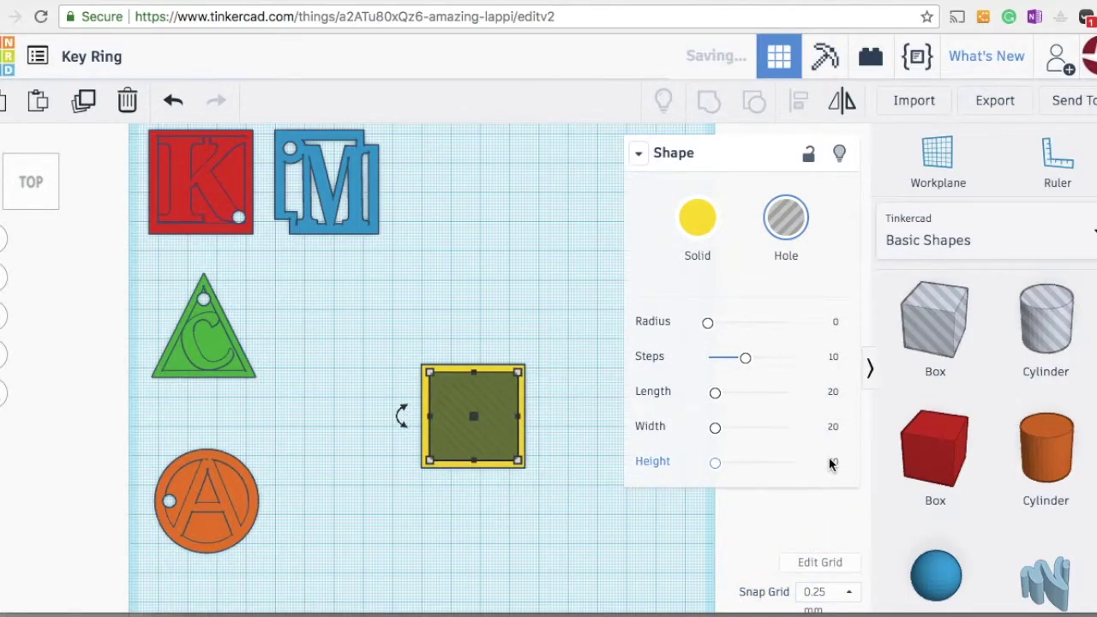
{"action": "mouse_move", "coordinate": [30, 200]}
{"action": "left_mouse_down"}
{"action": "mouse_move", "coordinate": [17, 178]}
{"action": "mouse_move", "coordinate": [24, 190]}
{"action": "left_mouse_up"}
Group the yellow square with the 30 mm hole into a hollow square frame.
{"action": "left_click", "coordinate": [289, 431]}
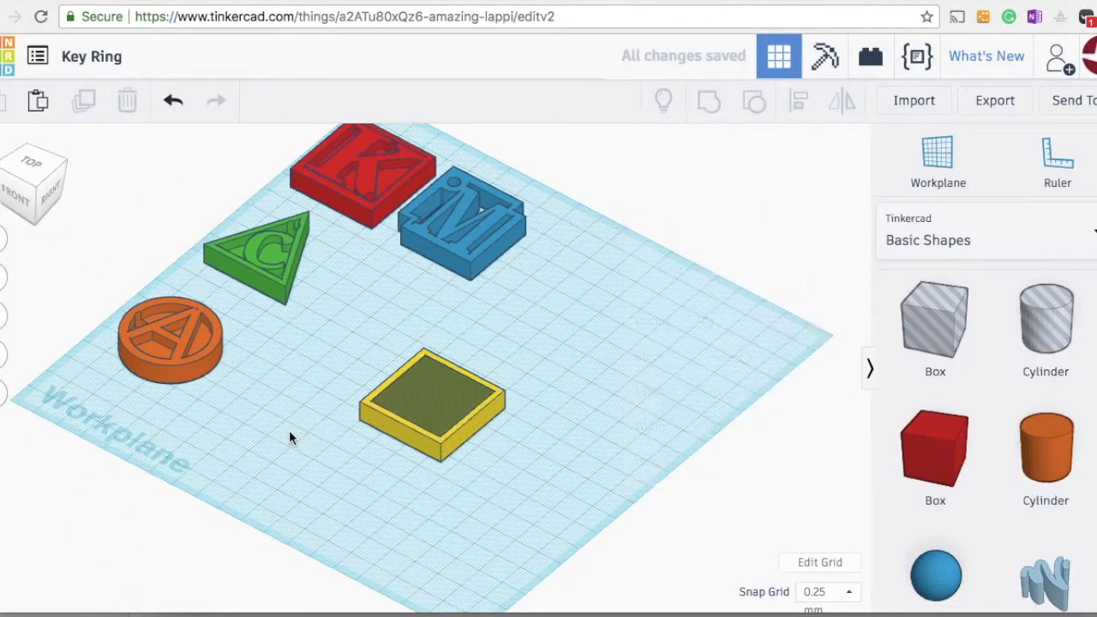
{"action": "left_click_drag", "start_coordinate": [331, 322], "coordinate": [547, 495]}
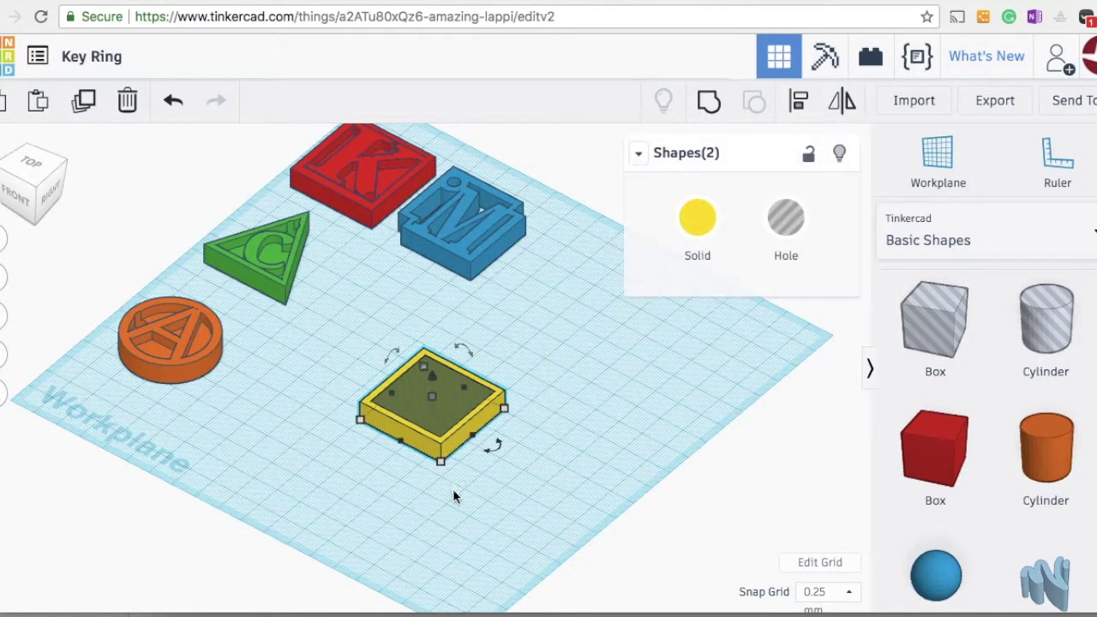
{"action": "left_click", "coordinate": [708, 105]}
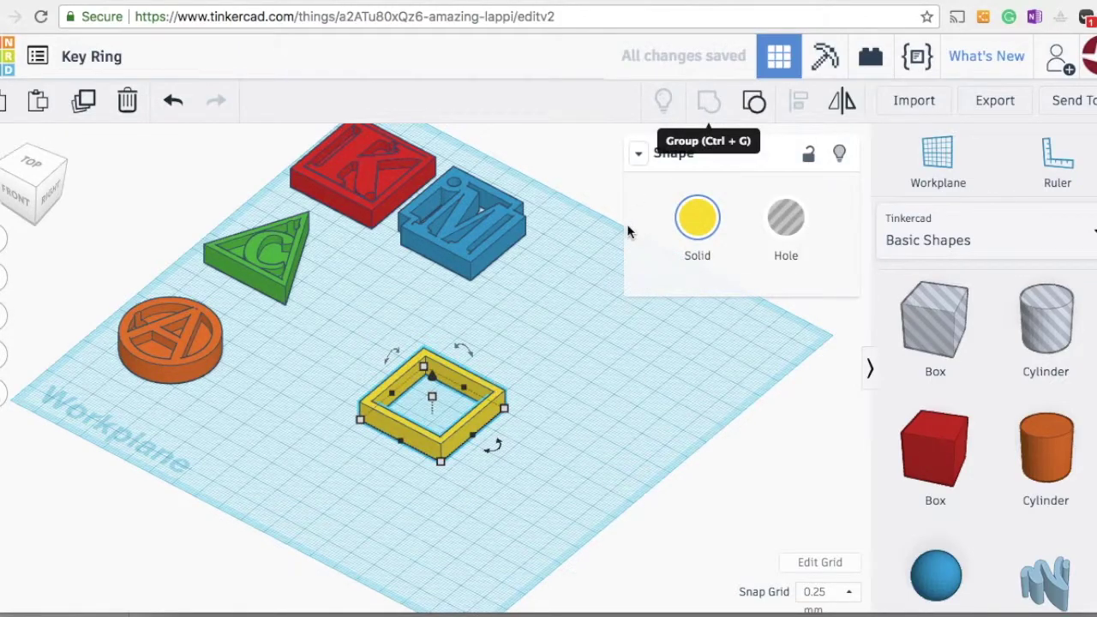
{"action": "left_click", "coordinate": [588, 307]}
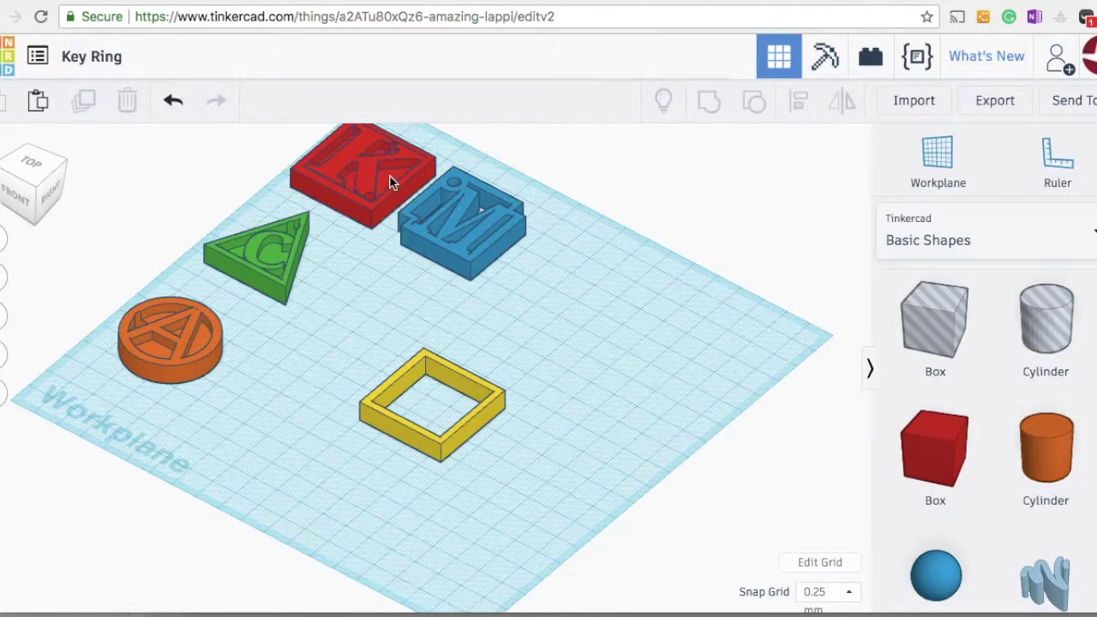
Ungroup the frame and lift the hole 3.50 mm above the workplane in front view.
{"action": "left_click", "coordinate": [398, 383]}
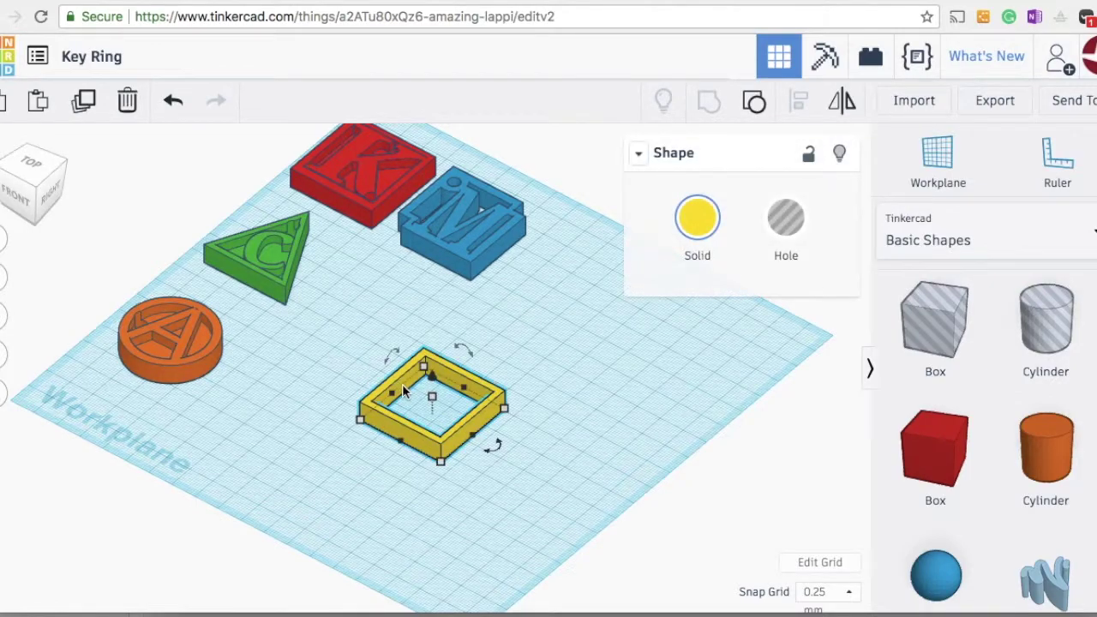
{"action": "left_click", "coordinate": [754, 105]}
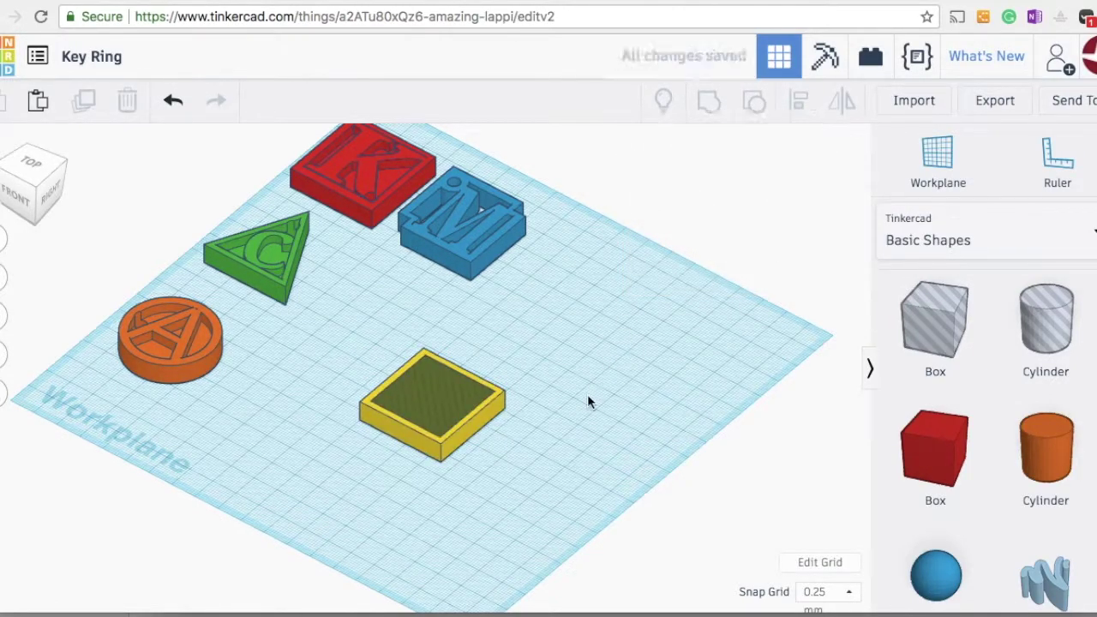
{"action": "left_click", "coordinate": [437, 399]}
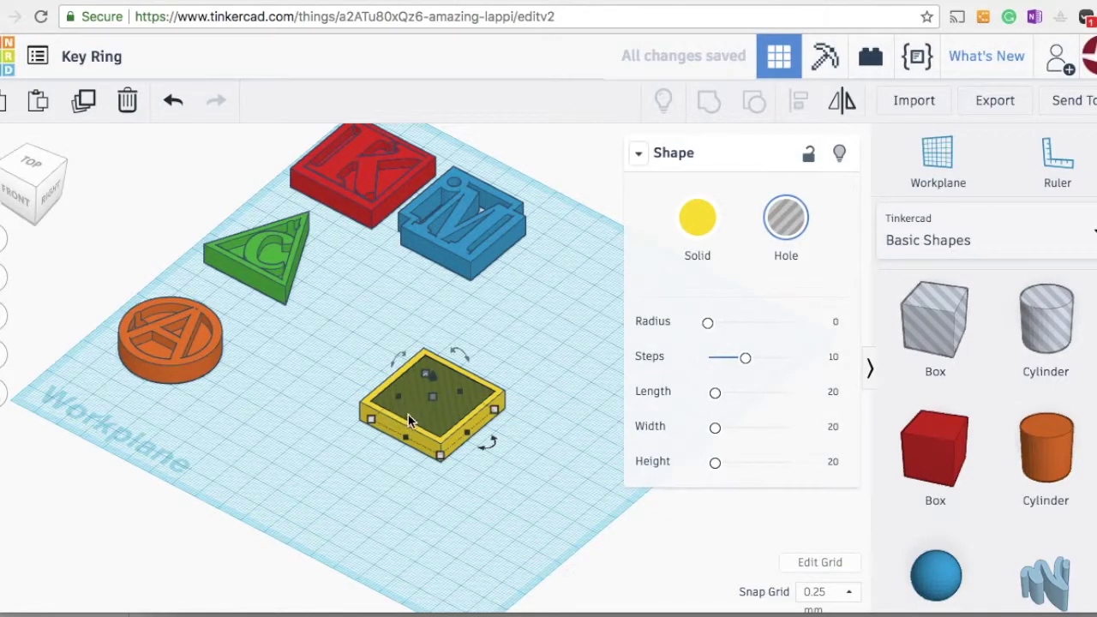
{"action": "left_click", "coordinate": [17, 200]}
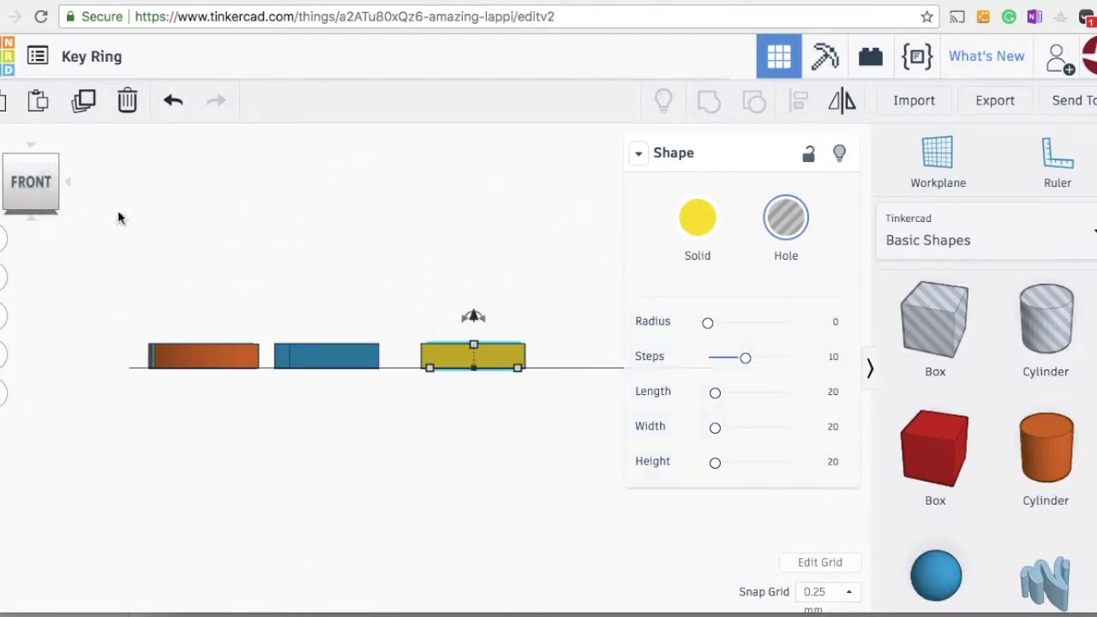
{"action": "scroll", "coordinate": [548, 334], "scroll_direction": "up", "scroll_amount": 5}
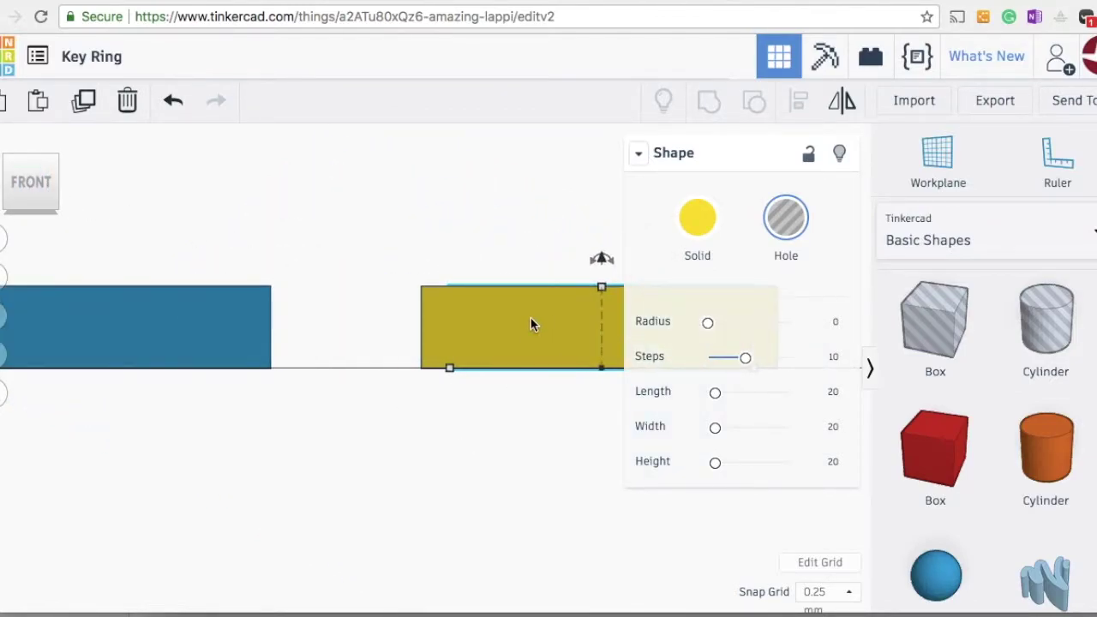
{"action": "mouse_move", "coordinate": [572, 291]}
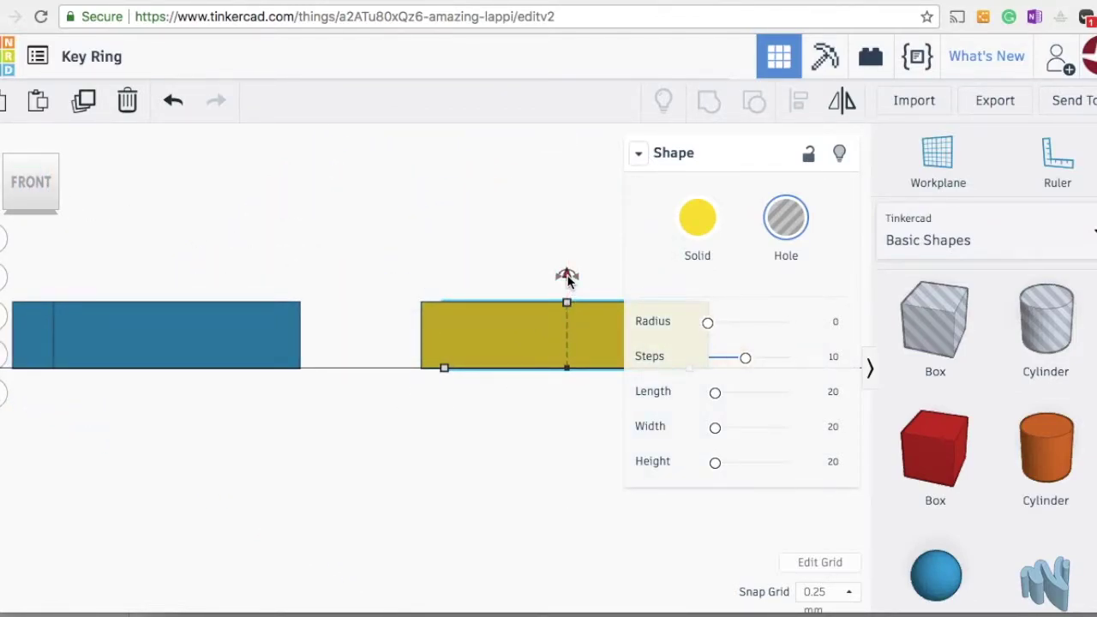
{"action": "left_click_drag", "start_coordinate": [568, 283], "coordinate": [568, 252]}
Regroup the yellow square with the raised hole to form a recessed tray.
{"action": "left_click", "coordinate": [40, 183]}
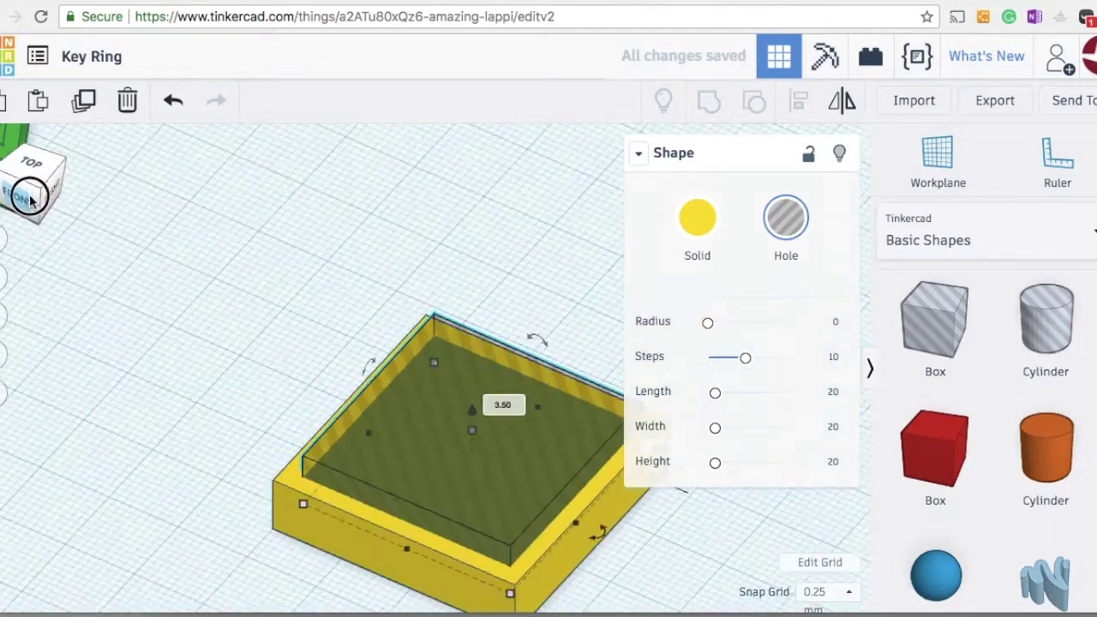
{"action": "scroll", "coordinate": [216, 271], "scroll_direction": "down", "scroll_amount": 5}
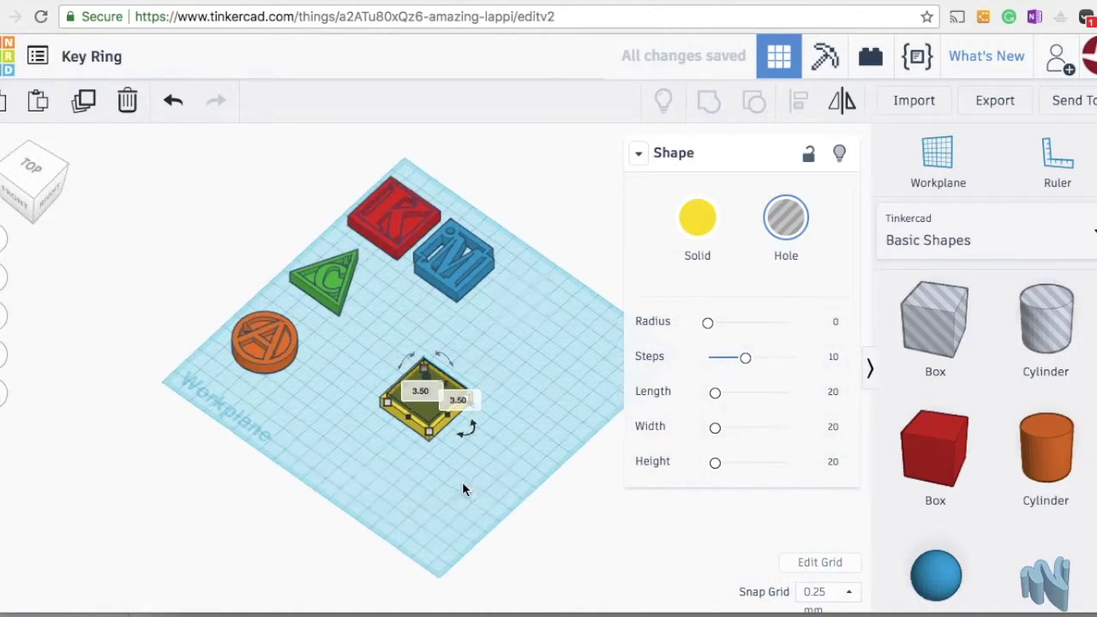
{"action": "scroll", "coordinate": [462, 481], "scroll_direction": "up", "scroll_amount": 3}
{"action": "scroll", "coordinate": [468, 487], "scroll_direction": "up", "scroll_amount": 1}
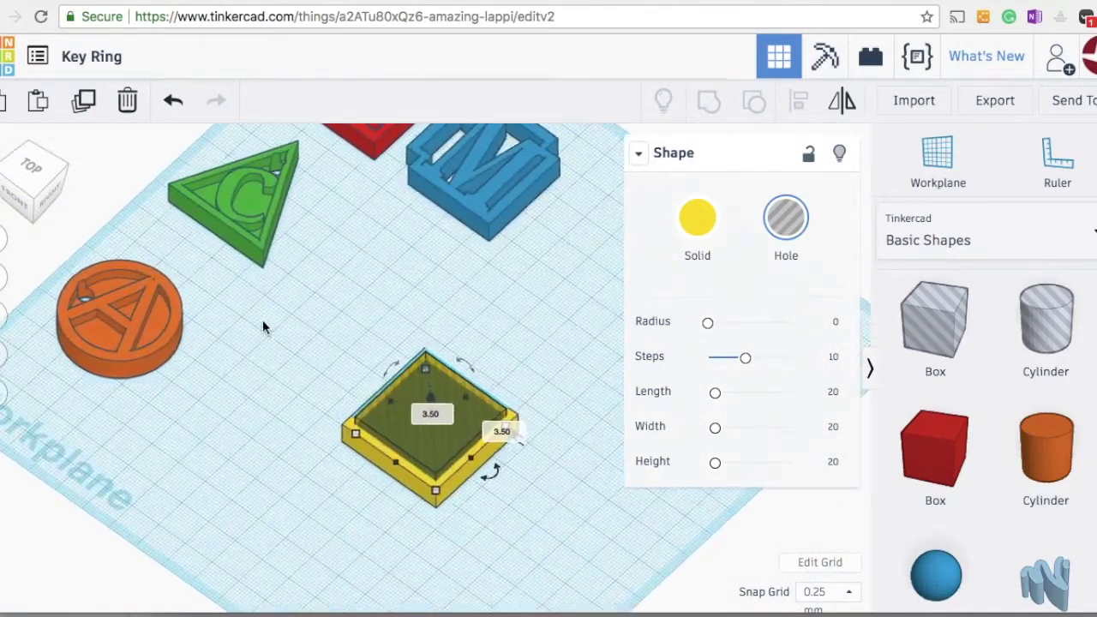
{"action": "left_click", "coordinate": [309, 370]}
{"action": "left_click_drag", "start_coordinate": [295, 326], "coordinate": [557, 538]}
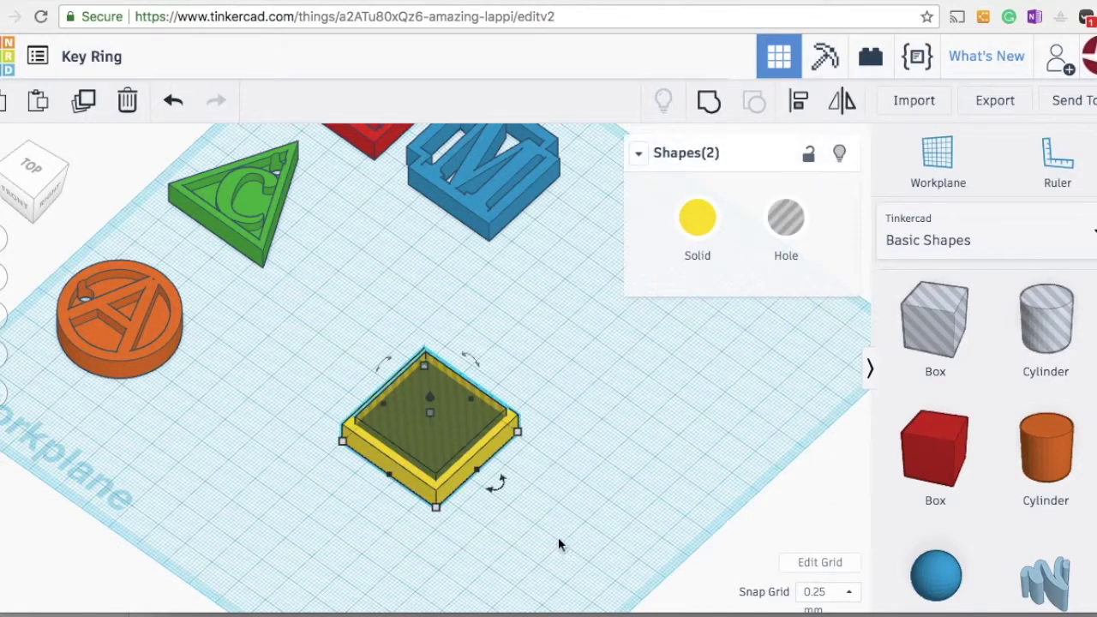
{"action": "left_click", "coordinate": [707, 101]}
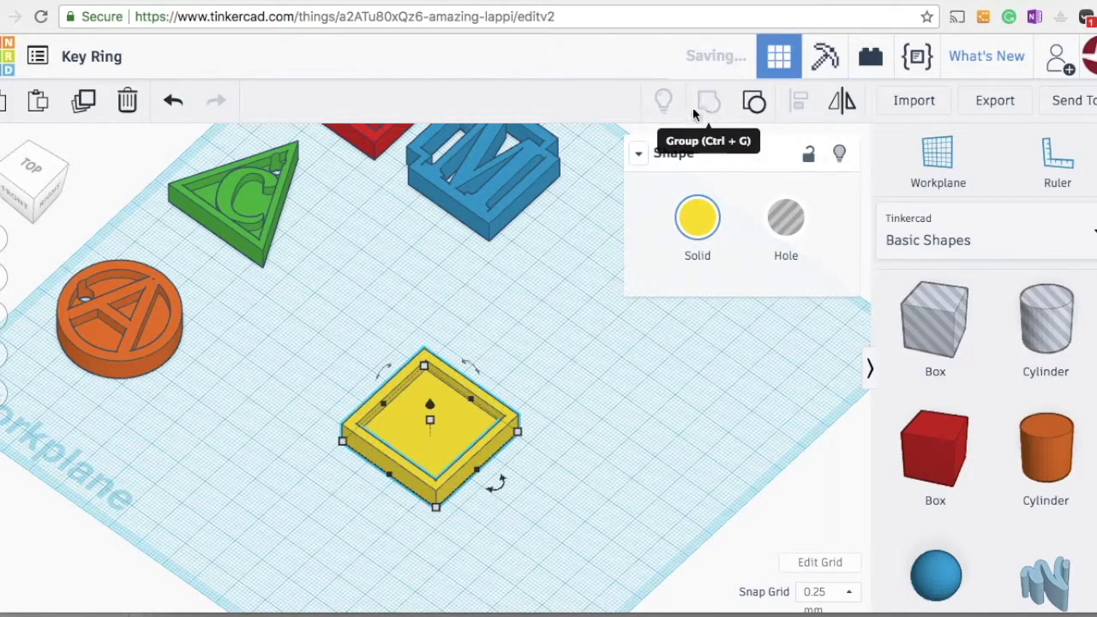
{"action": "left_click", "coordinate": [479, 365]}
{"action": "scroll", "coordinate": [479, 365], "scroll_direction": "down", "scroll_amount": 1}
{"action": "scroll", "coordinate": [478, 365], "scroll_direction": "down", "scroll_amount": 3}
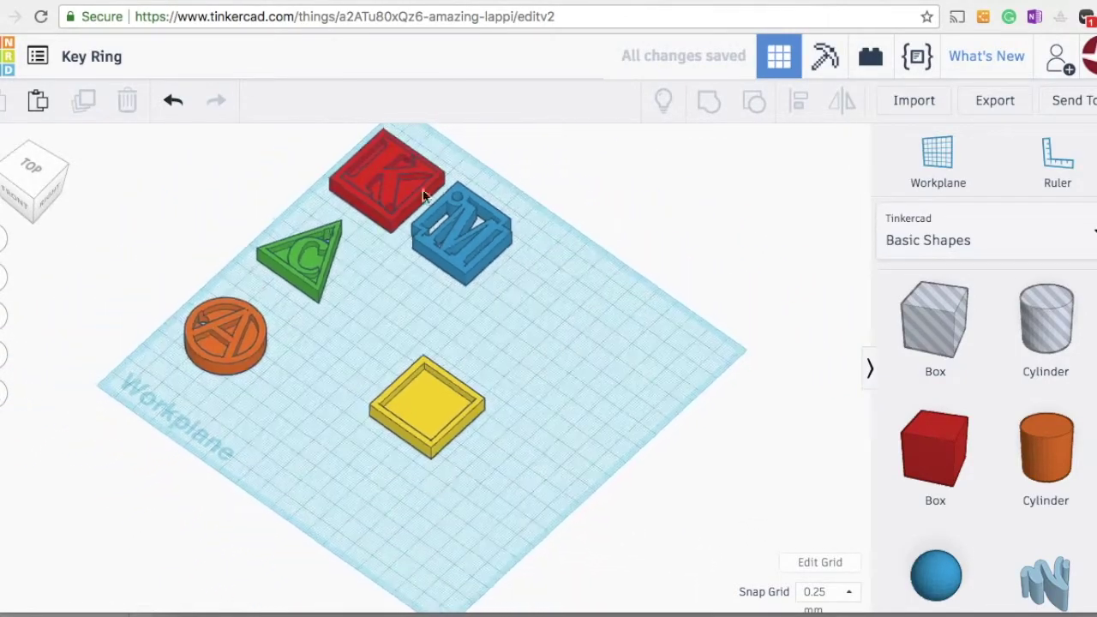
Place a text shape reading 'E' in the Sans font beside the yellow tray.
{"action": "scroll", "coordinate": [430, 452], "scroll_direction": "up", "scroll_amount": 2}
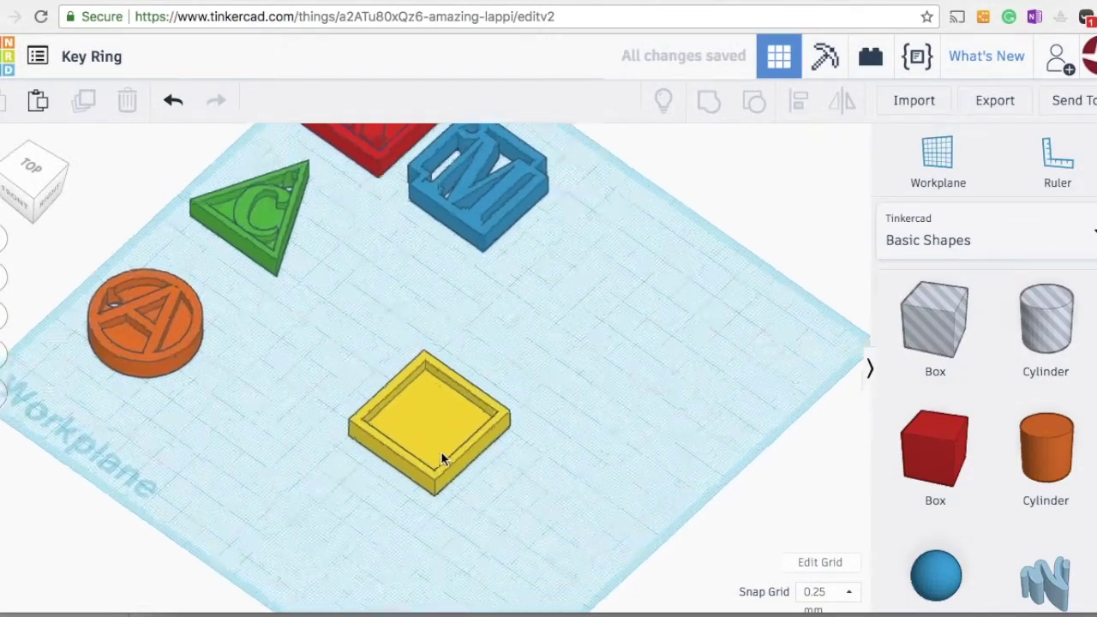
{"action": "scroll", "coordinate": [441, 451], "scroll_direction": "down", "scroll_amount": 2}
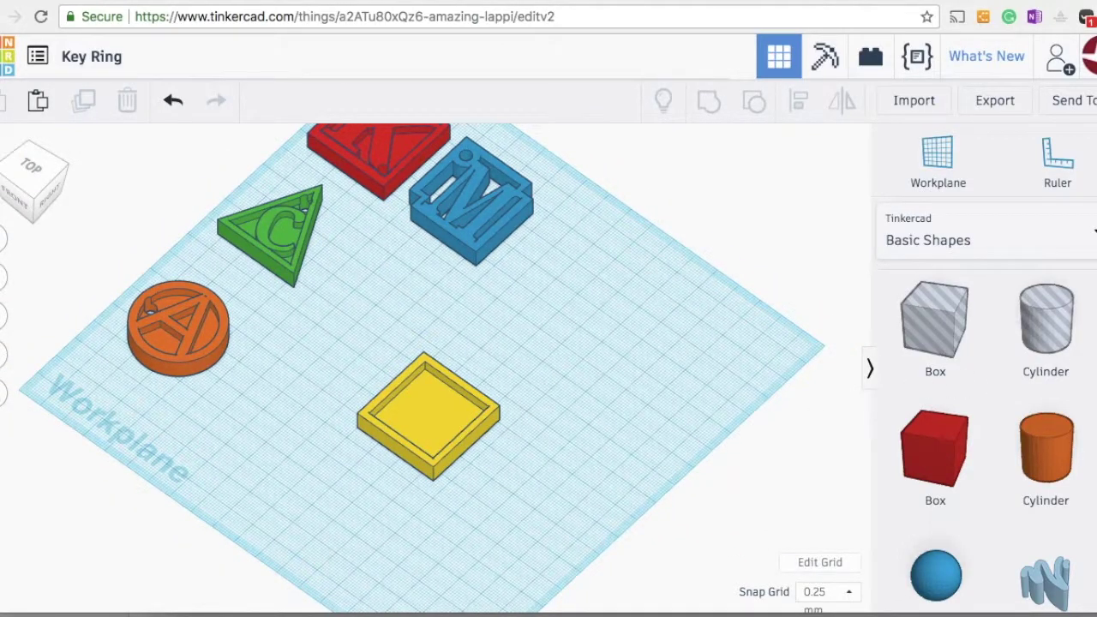
{"action": "scroll", "coordinate": [990, 437], "scroll_direction": "down", "scroll_amount": 3}
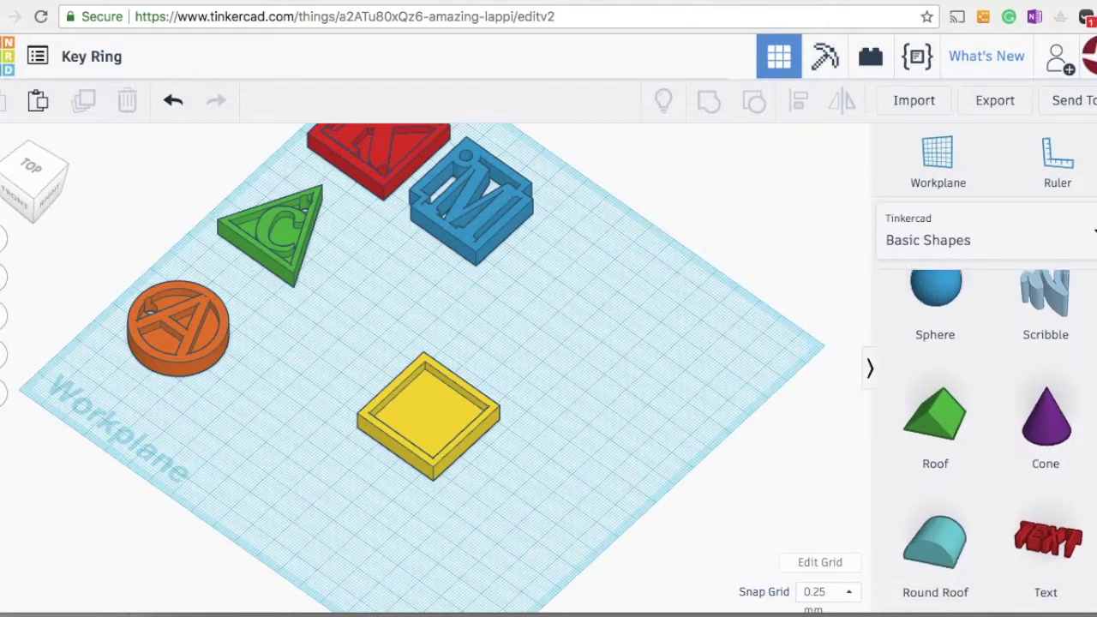
{"action": "scroll", "coordinate": [1059, 485], "scroll_direction": "down", "scroll_amount": 1}
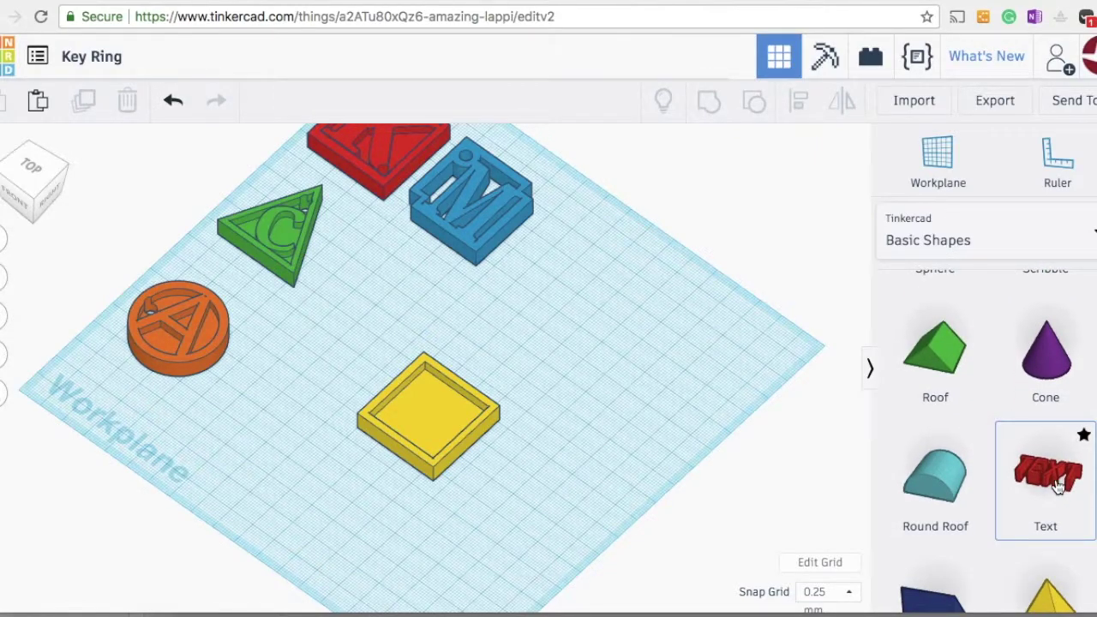
{"action": "left_click_drag", "start_coordinate": [1060, 485], "coordinate": [599, 381]}
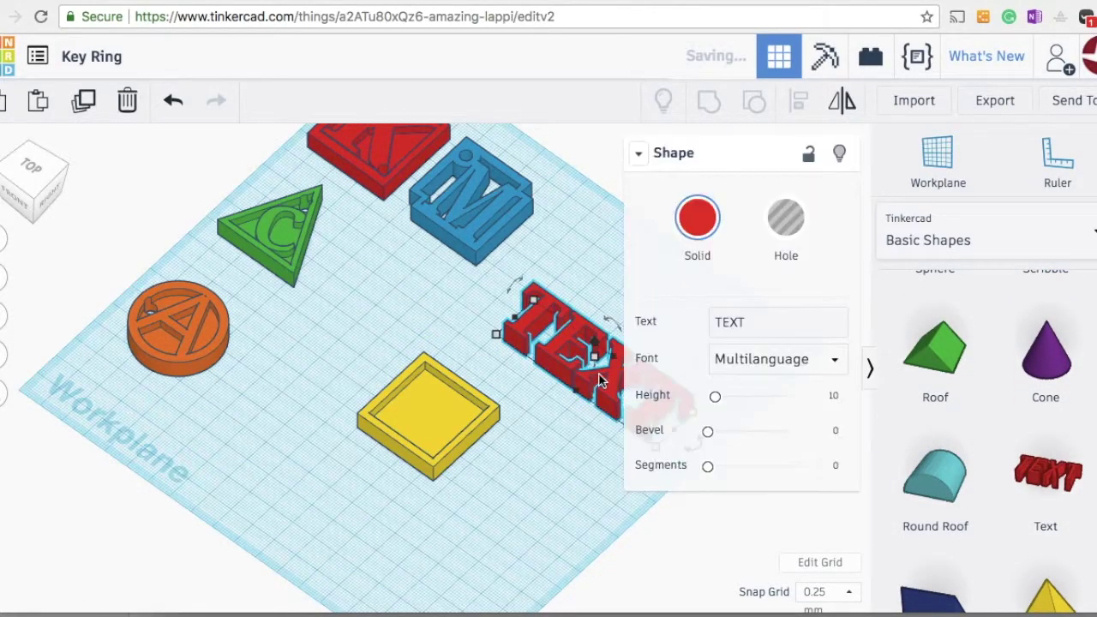
{"action": "left_click", "coordinate": [754, 321]}
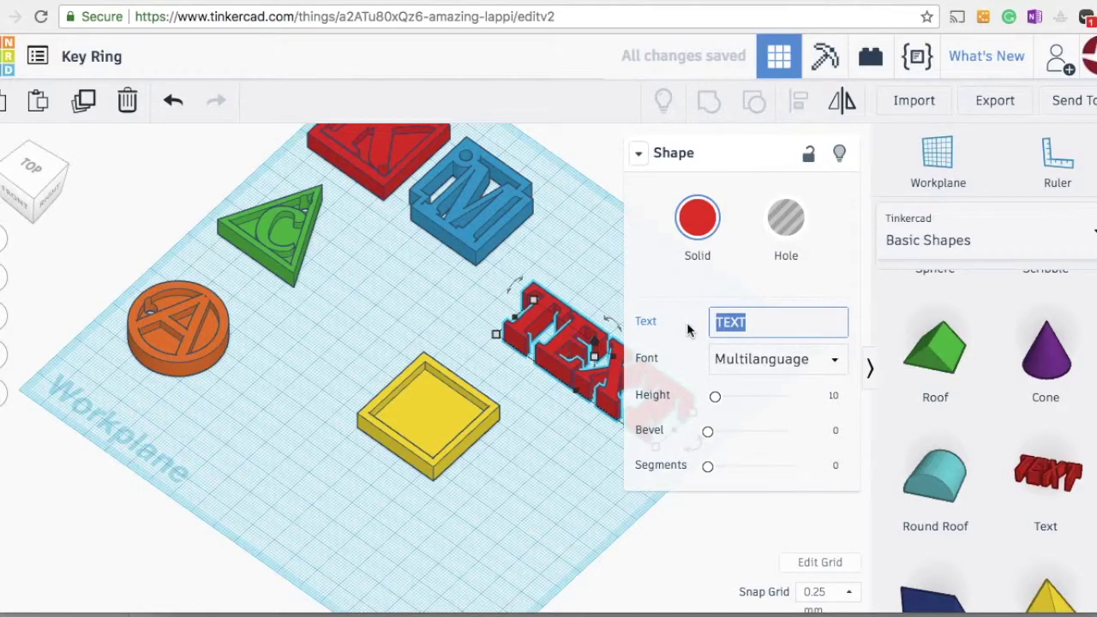
{"action": "type", "text": "E"}
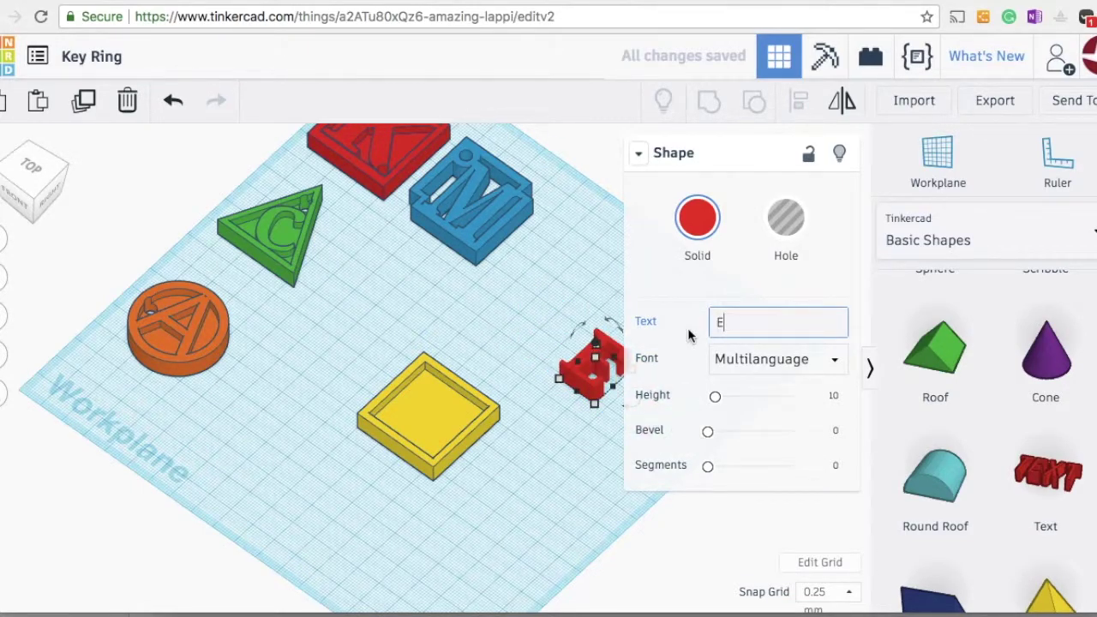
{"action": "left_click", "coordinate": [789, 361]}
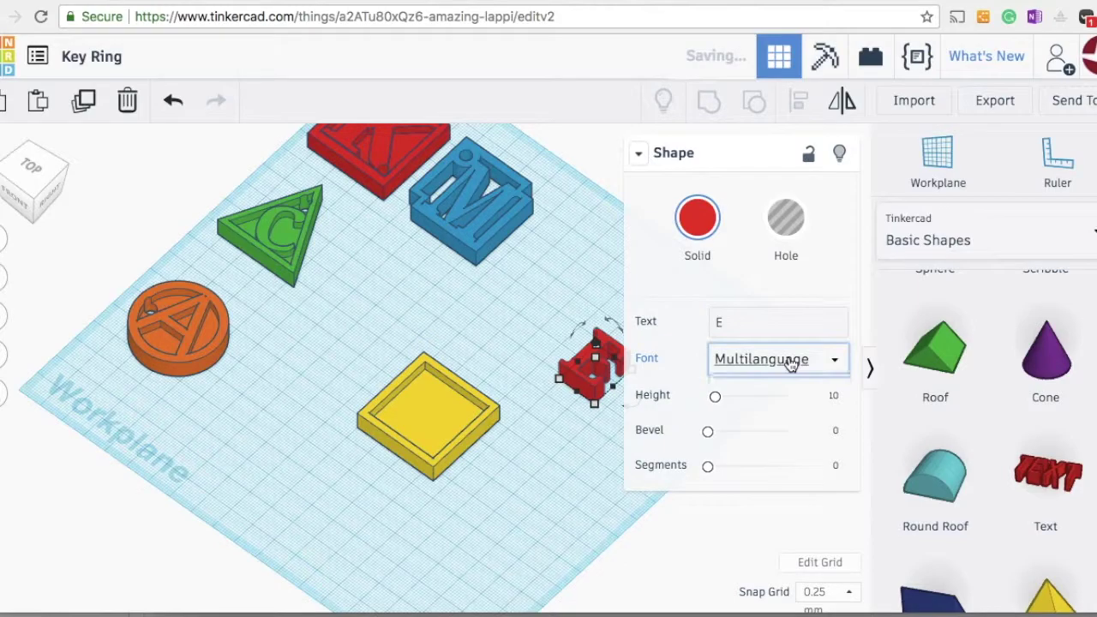
{"action": "left_click", "coordinate": [770, 422]}
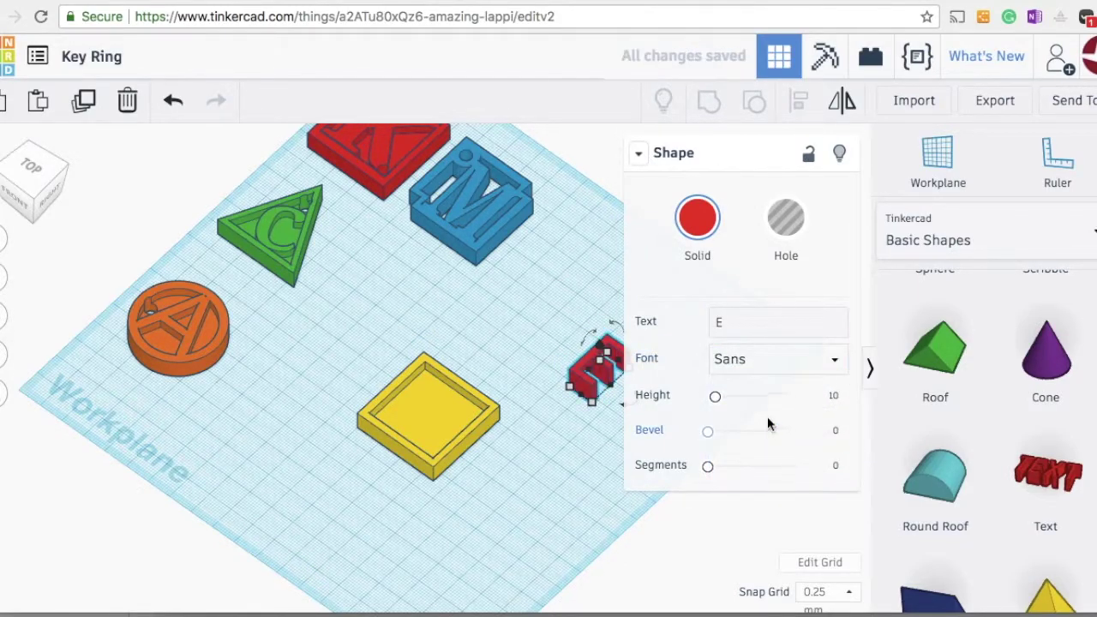
{"action": "left_click", "coordinate": [31, 172]}
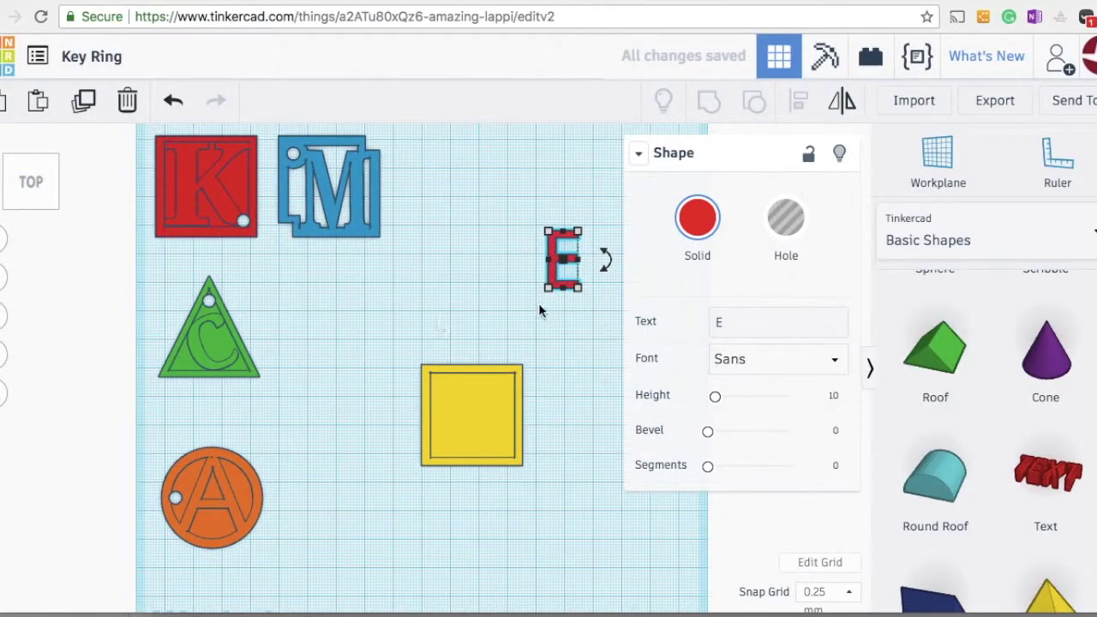
Move the E into the yellow tray and enlarge it to about 27.65 × 30.31 mm.
{"action": "left_click_drag", "start_coordinate": [555, 287], "coordinate": [430, 426]}
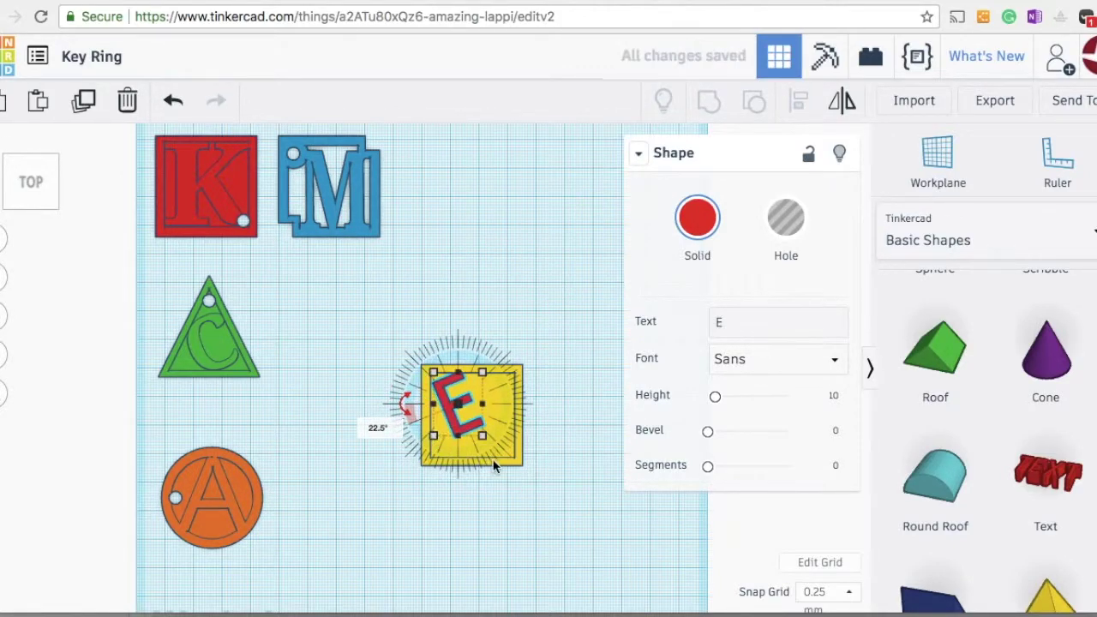
{"action": "left_click", "coordinate": [497, 502]}
{"action": "scroll", "coordinate": [491, 463], "scroll_direction": "up", "scroll_amount": 4}
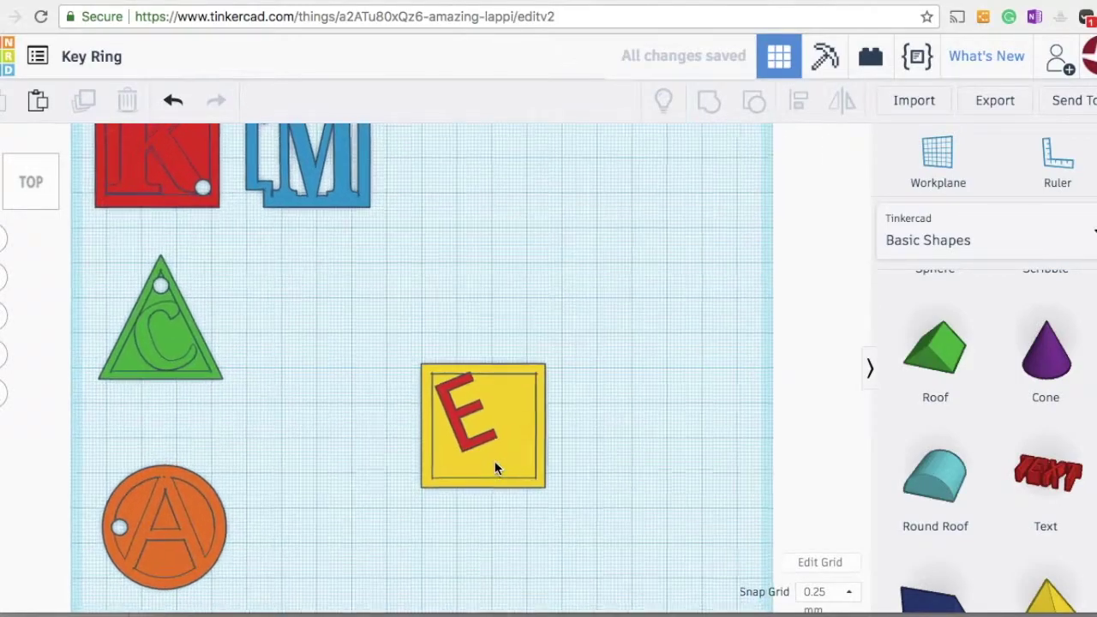
{"action": "left_click", "coordinate": [476, 447]}
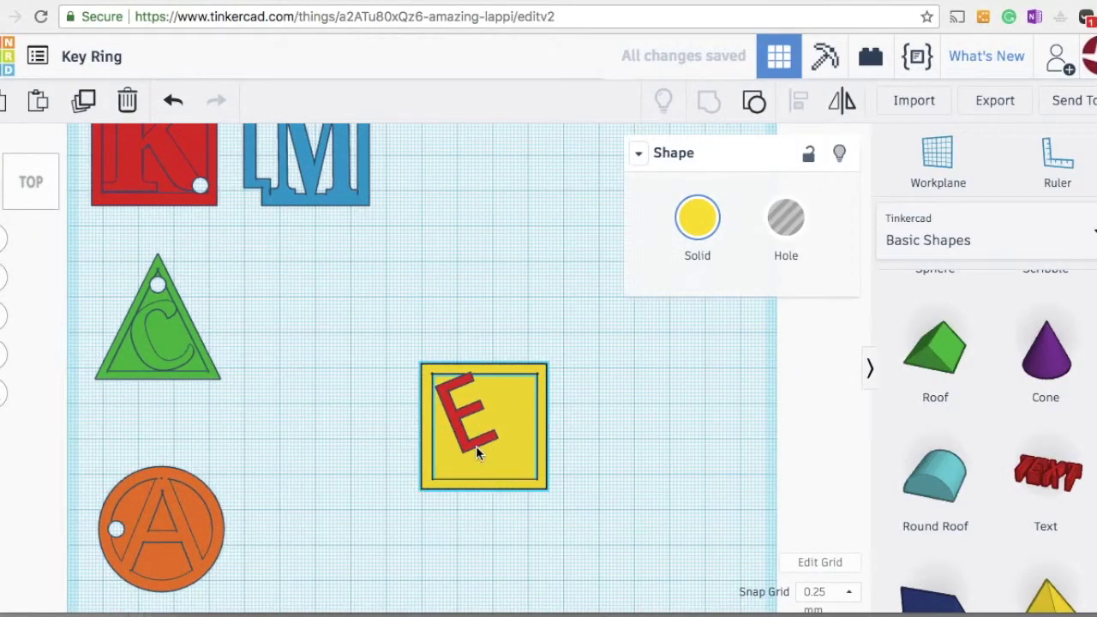
{"action": "left_click", "coordinate": [476, 446]}
{"action": "left_click_drag", "start_coordinate": [497, 452], "coordinate": [534, 480]}
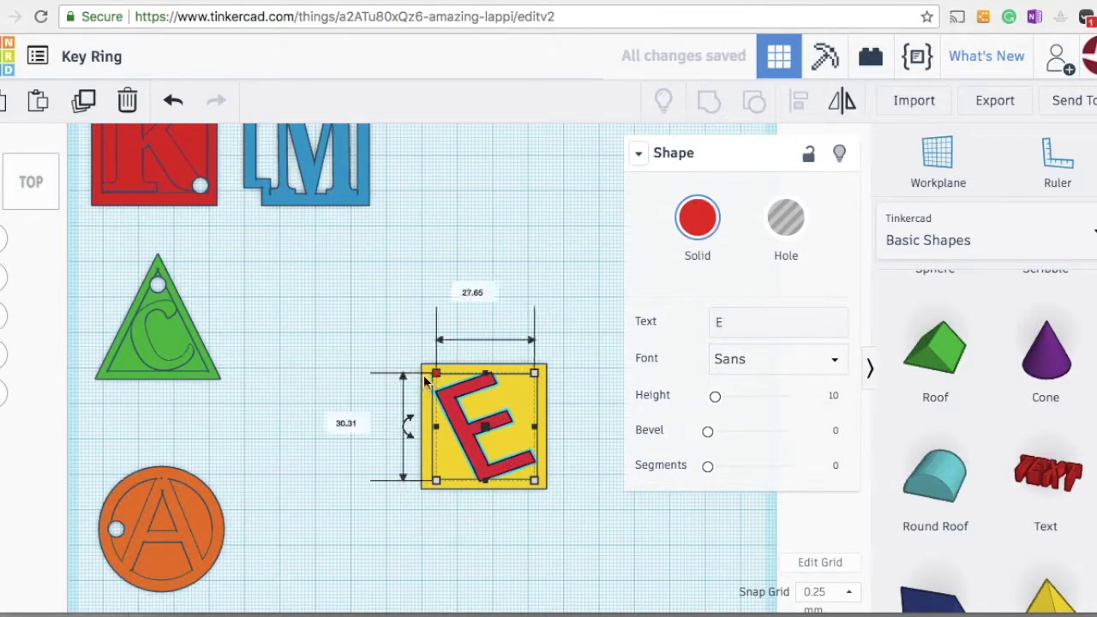
{"action": "left_click", "coordinate": [35, 184]}
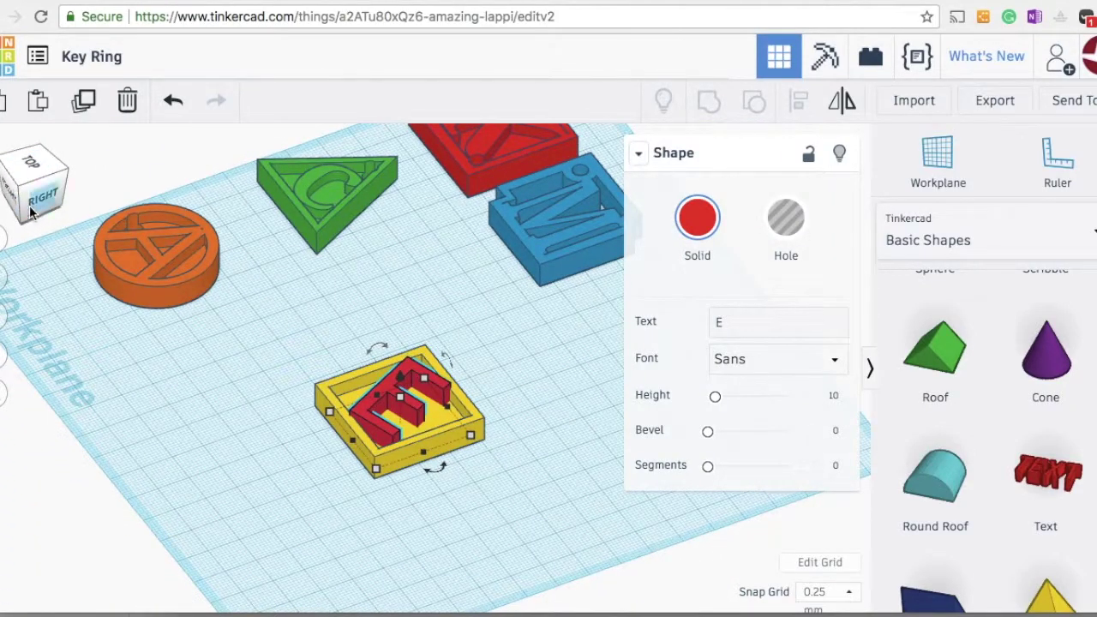
Lower the letter E's height to 8 mm, checking it from several view-cube angles.
{"action": "left_click", "coordinate": [41, 197]}
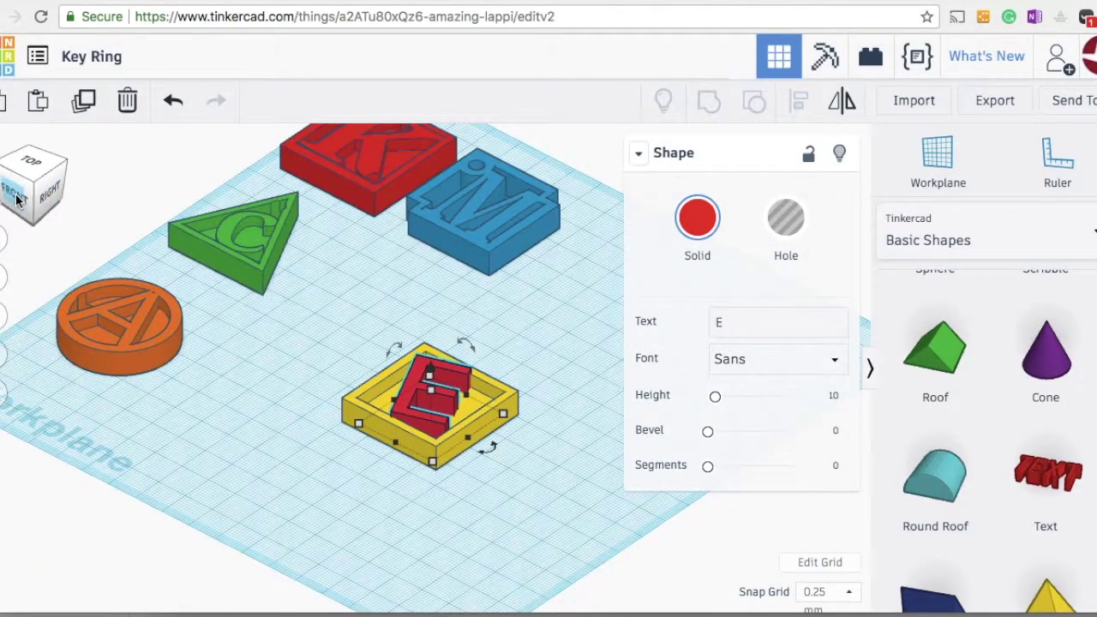
{"action": "left_click", "coordinate": [19, 196]}
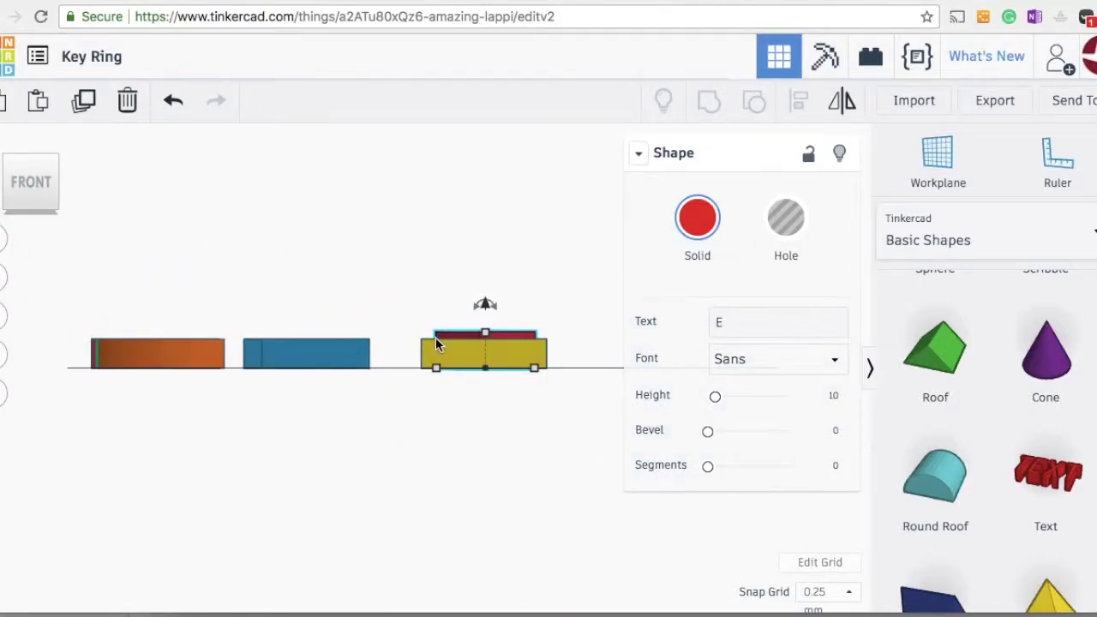
{"action": "left_click", "coordinate": [36, 191]}
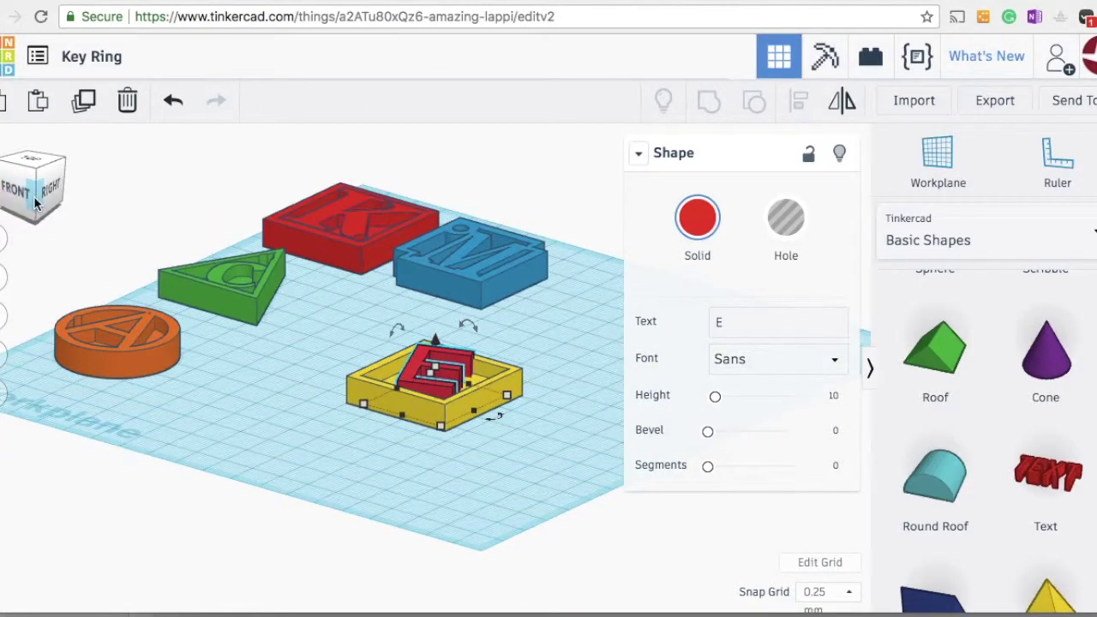
{"action": "left_click", "coordinate": [32, 199]}
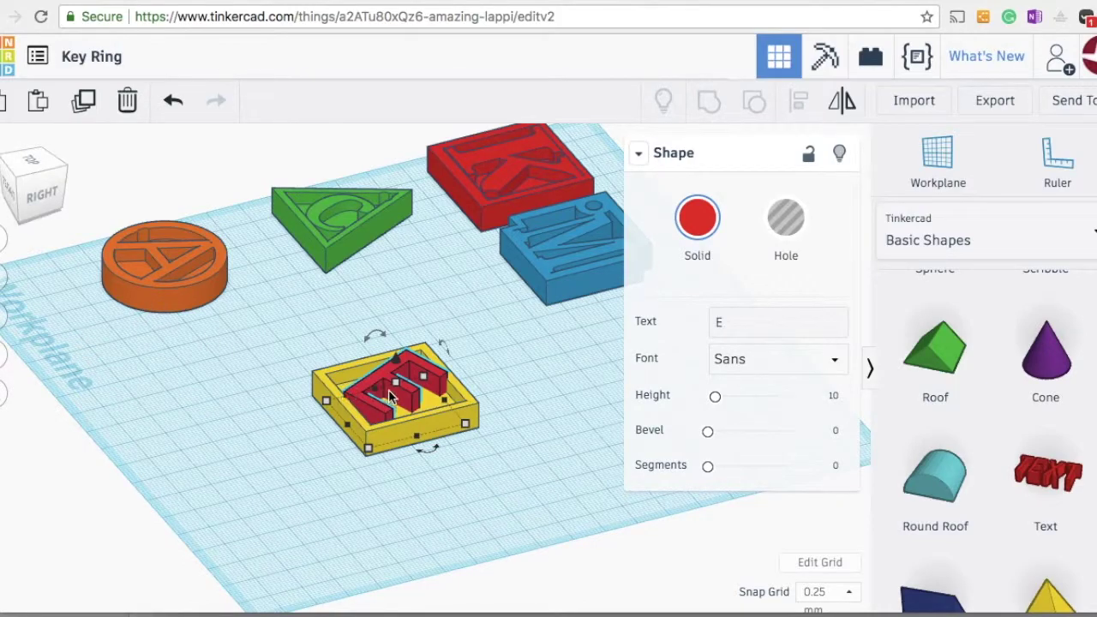
{"action": "left_click", "coordinate": [477, 404]}
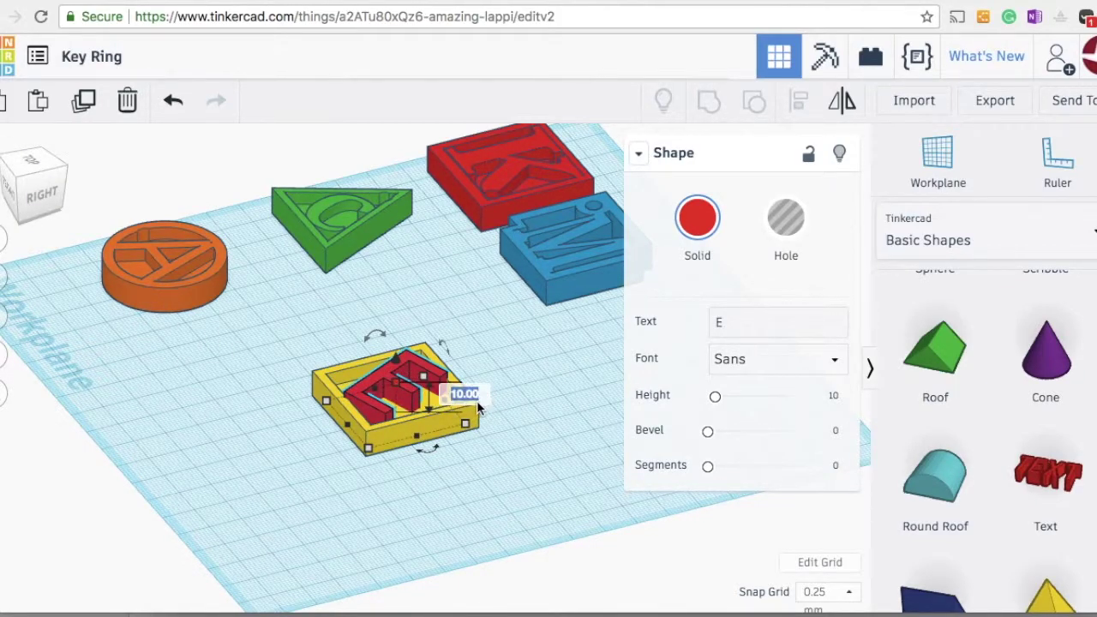
{"action": "type", "text": "8"}
{"action": "key", "text": "Return"}
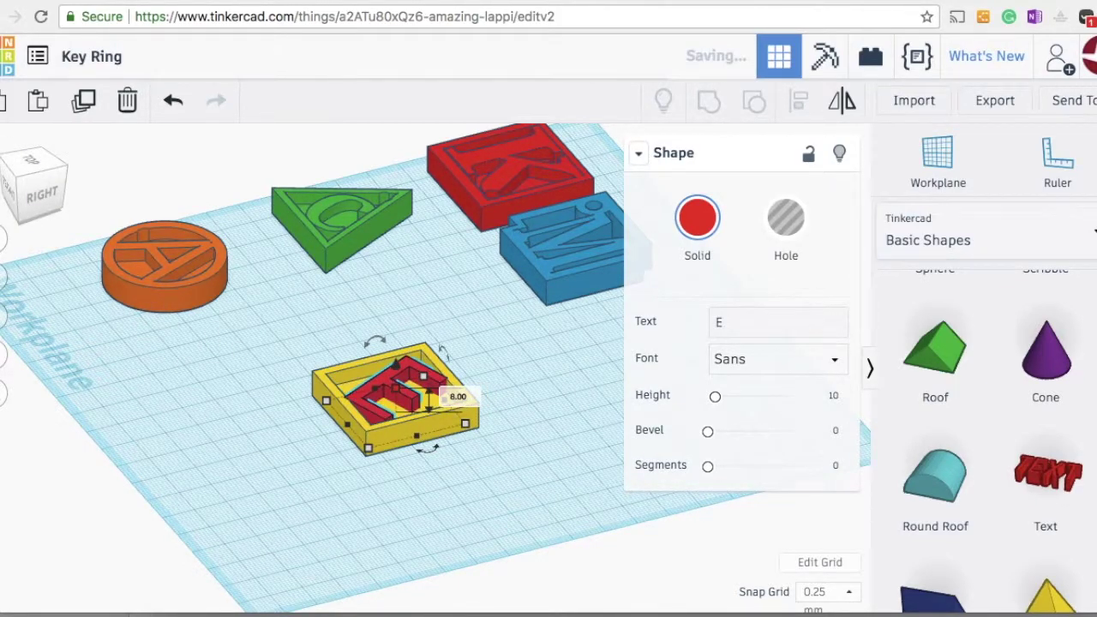
{"action": "left_click", "coordinate": [17, 208]}
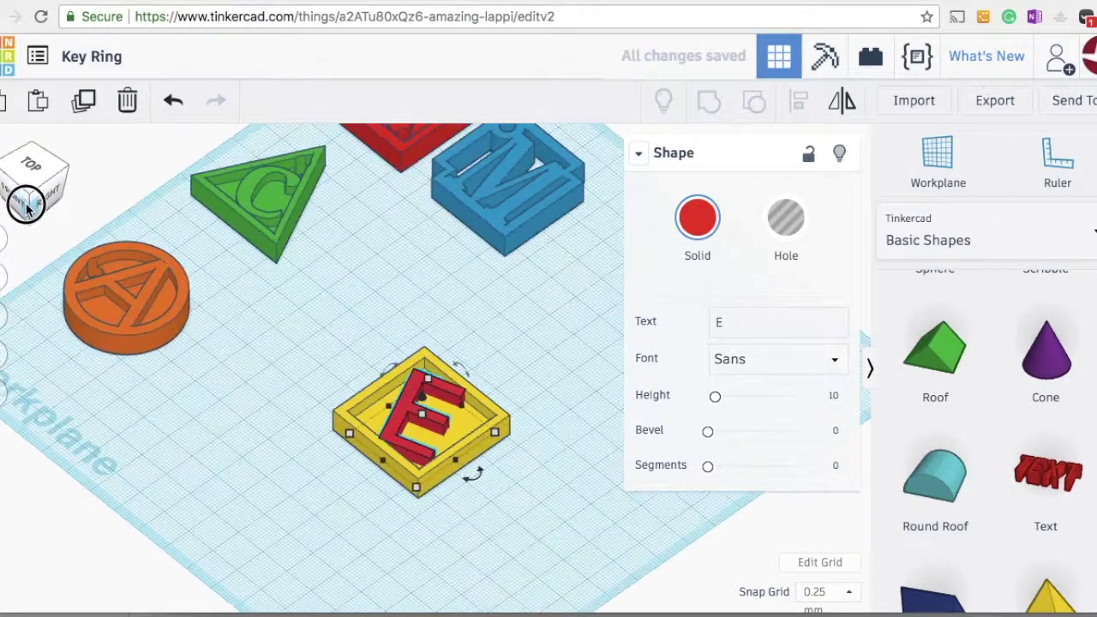
{"action": "left_click", "coordinate": [24, 211]}
{"action": "left_click", "coordinate": [38, 214]}
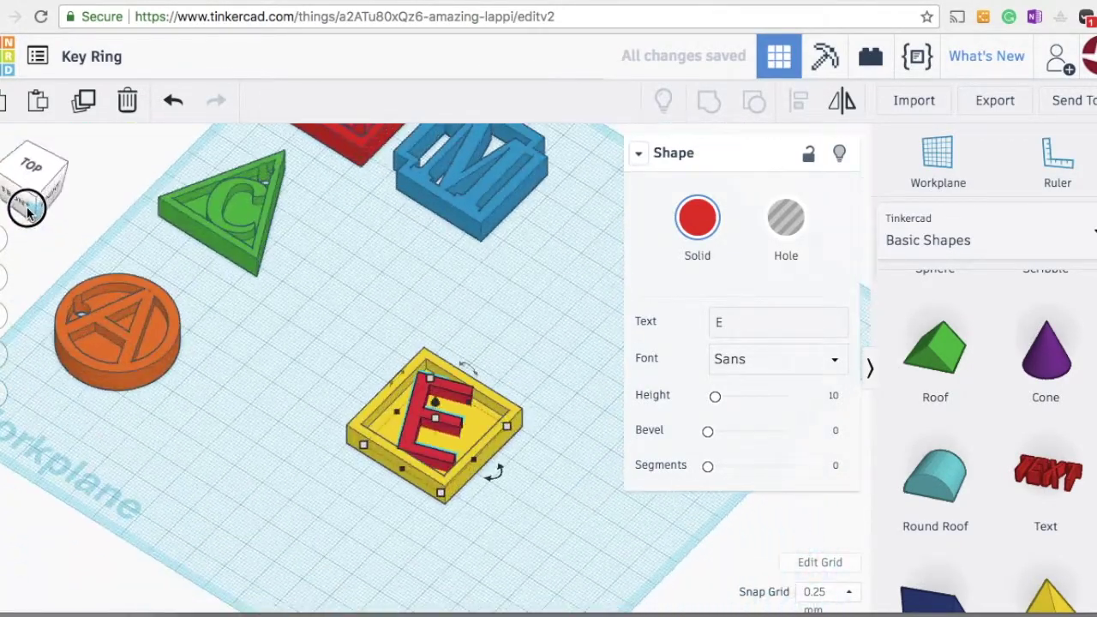
{"action": "left_click", "coordinate": [243, 390]}
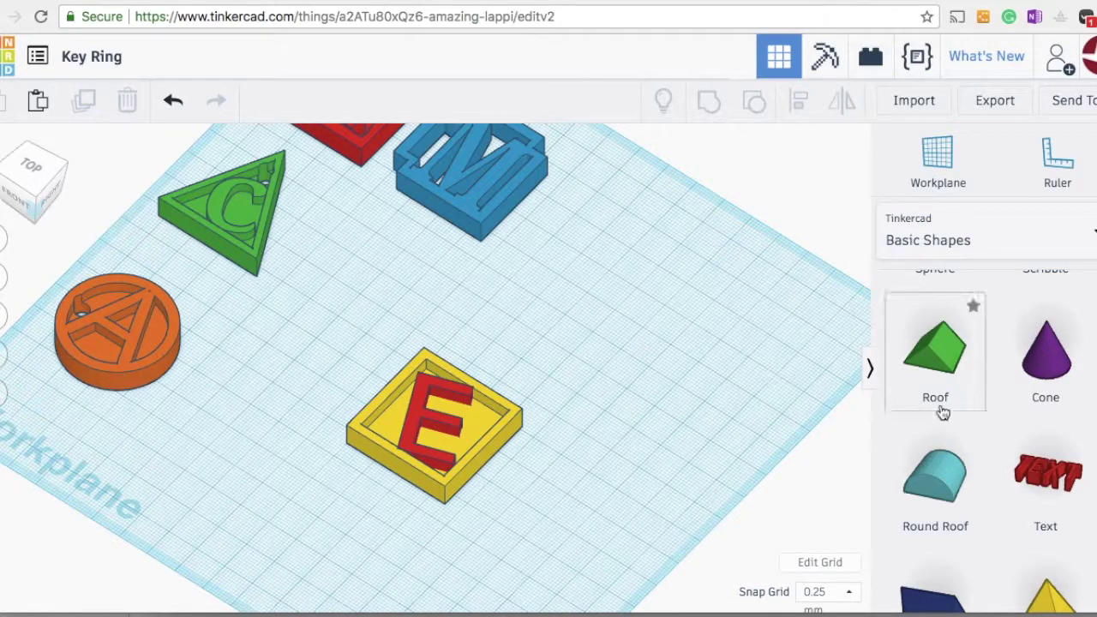
Place a hole cylinder beside the yellow square and size it 5 × 5 mm.
{"action": "scroll", "coordinate": [967, 409], "scroll_direction": "down", "scroll_amount": 3}
{"action": "scroll", "coordinate": [969, 410], "scroll_direction": "up", "scroll_amount": 6}
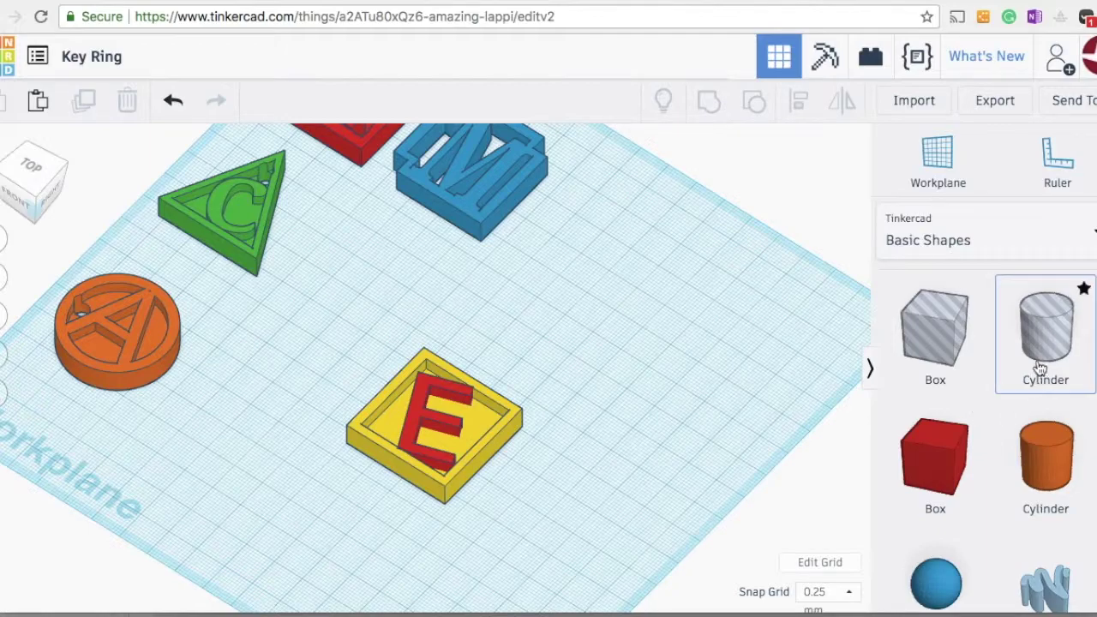
{"action": "left_click_drag", "start_coordinate": [938, 377], "coordinate": [330, 433]}
{"action": "mouse_move", "coordinate": [314, 437]}
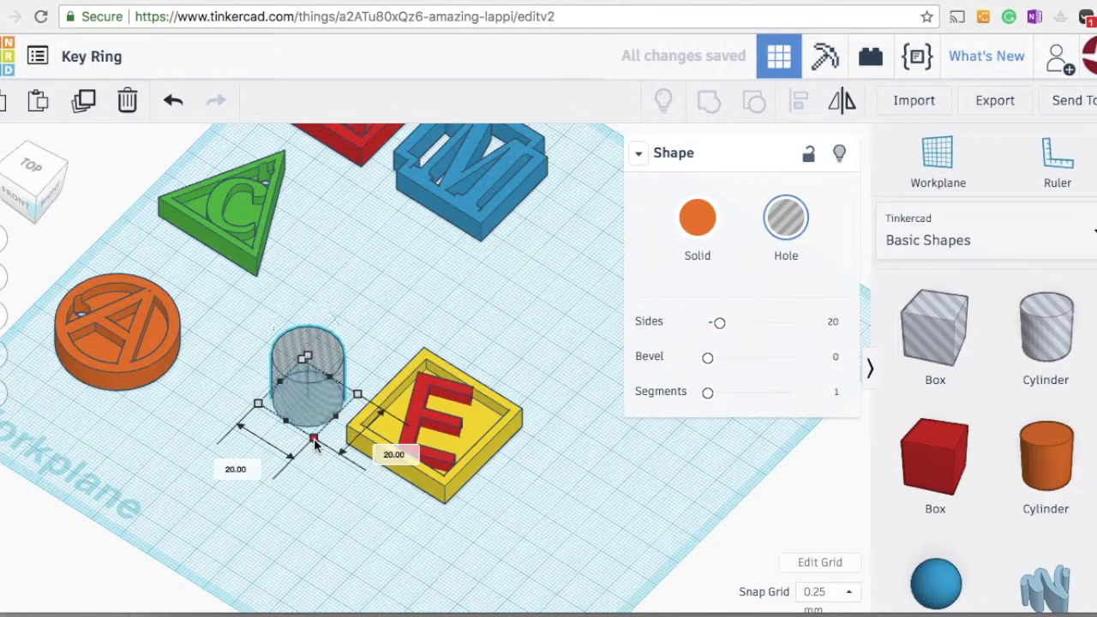
{"action": "left_click", "coordinate": [229, 466]}
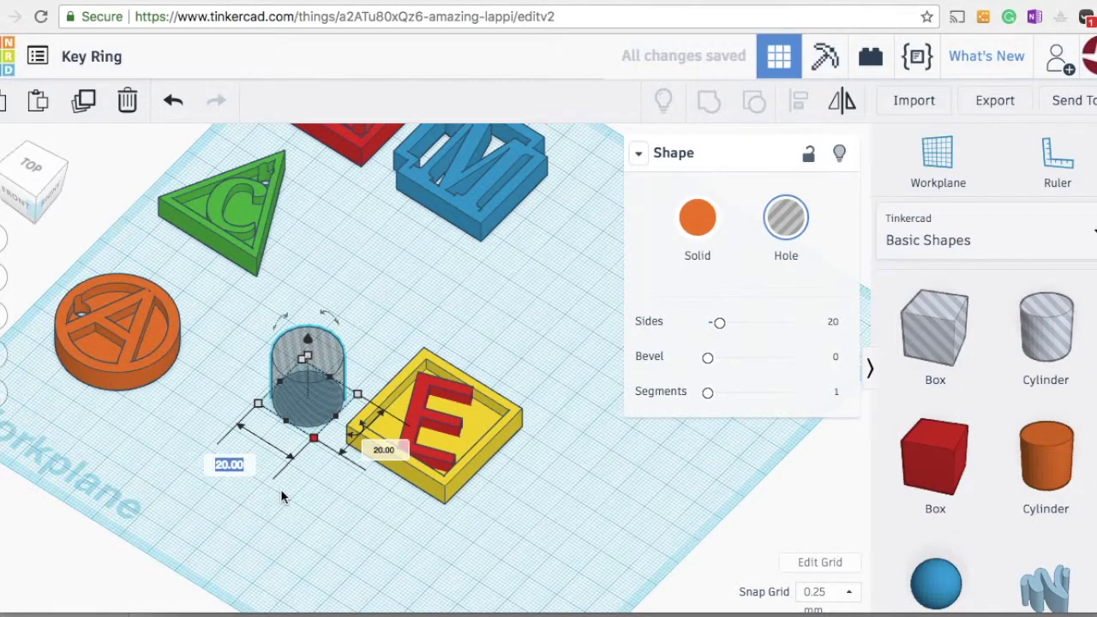
{"action": "type", "text": "5"}
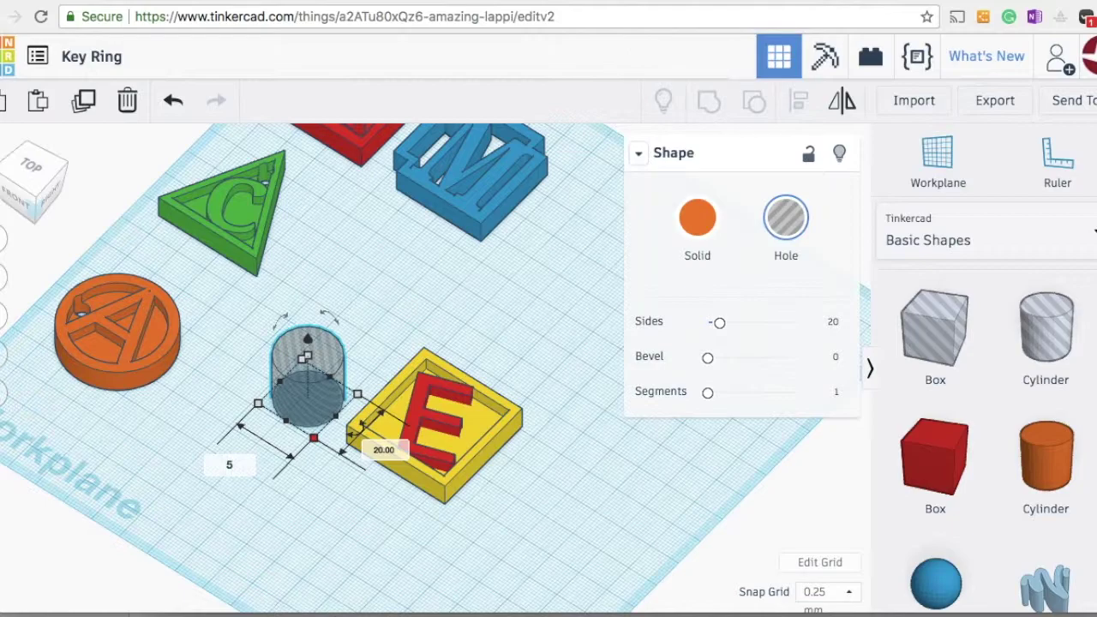
{"action": "key", "text": "Tab"}
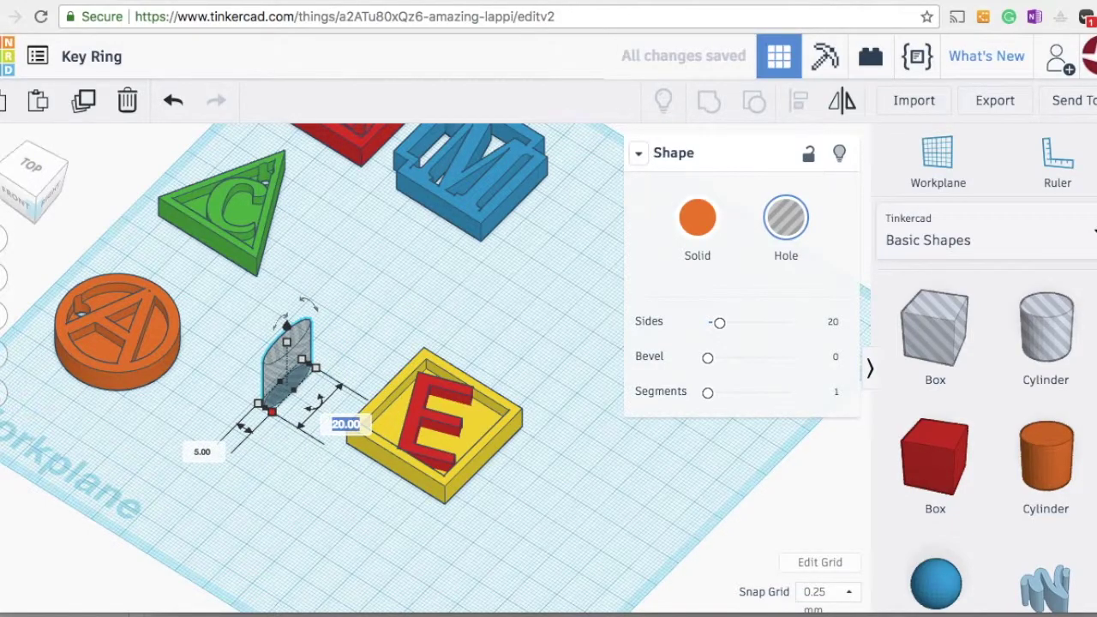
{"action": "type", "text": "5"}
{"action": "key", "text": "Return"}
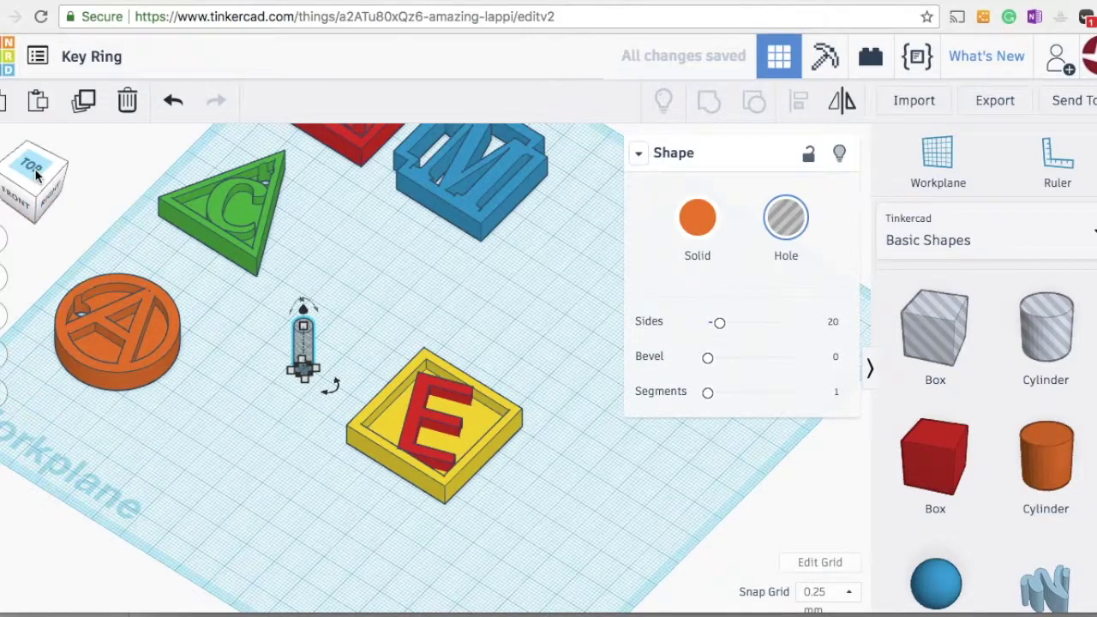
{"action": "left_click", "coordinate": [47, 198]}
Move the 5 mm hole cylinder into the yellow tray's left edge beside the E, viewed from above.
{"action": "left_click", "coordinate": [324, 473]}
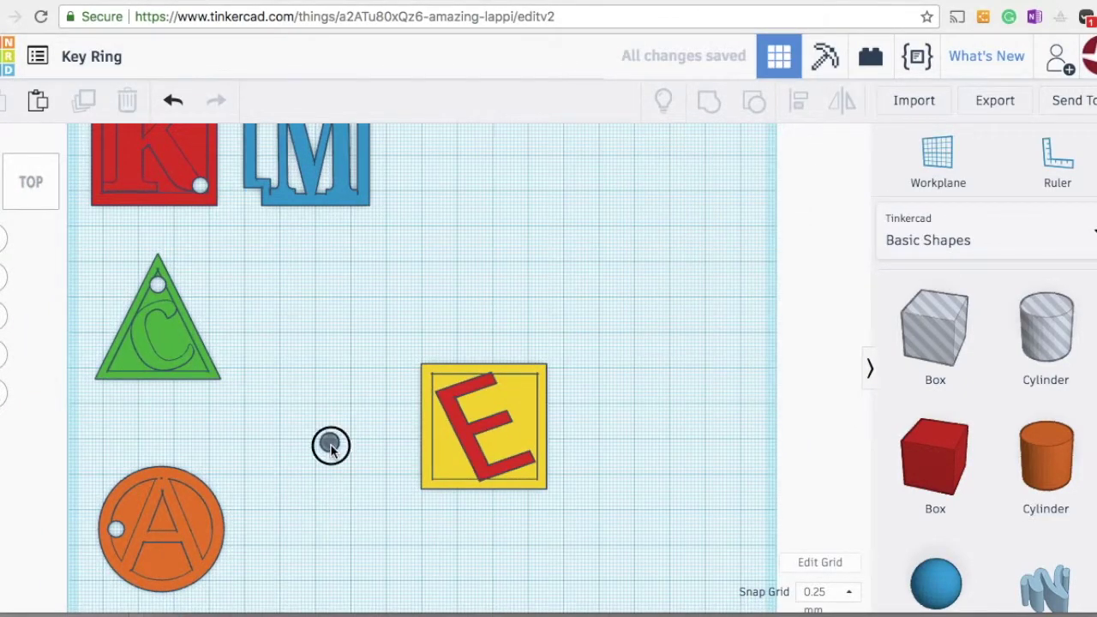
{"action": "left_click", "coordinate": [330, 444]}
{"action": "left_click_drag", "start_coordinate": [358, 459], "coordinate": [447, 464]}
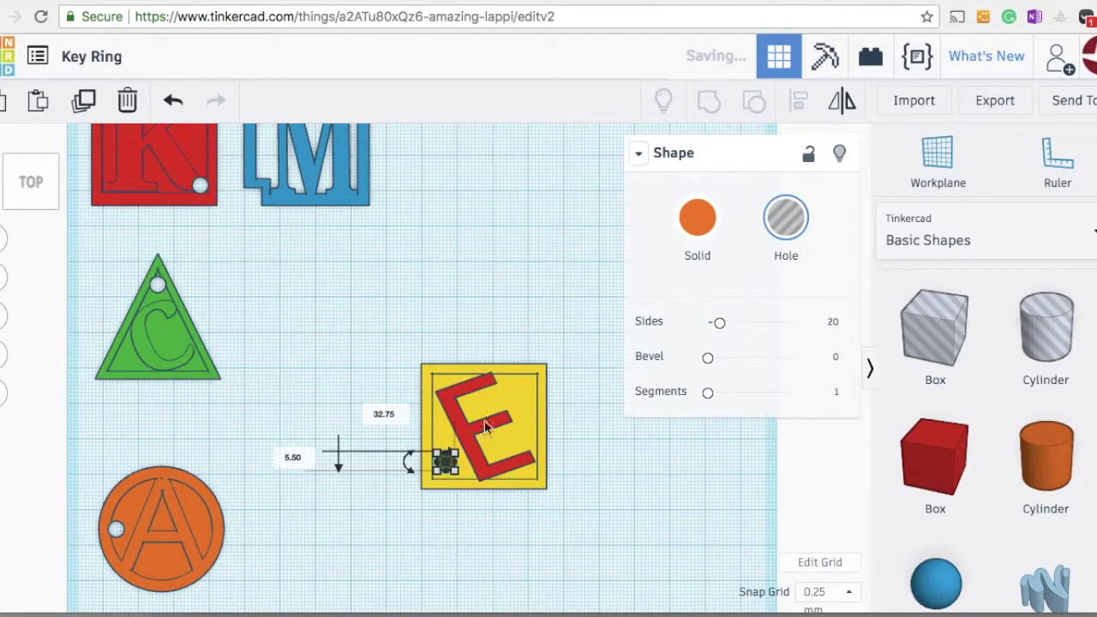
{"action": "left_click", "coordinate": [31, 193]}
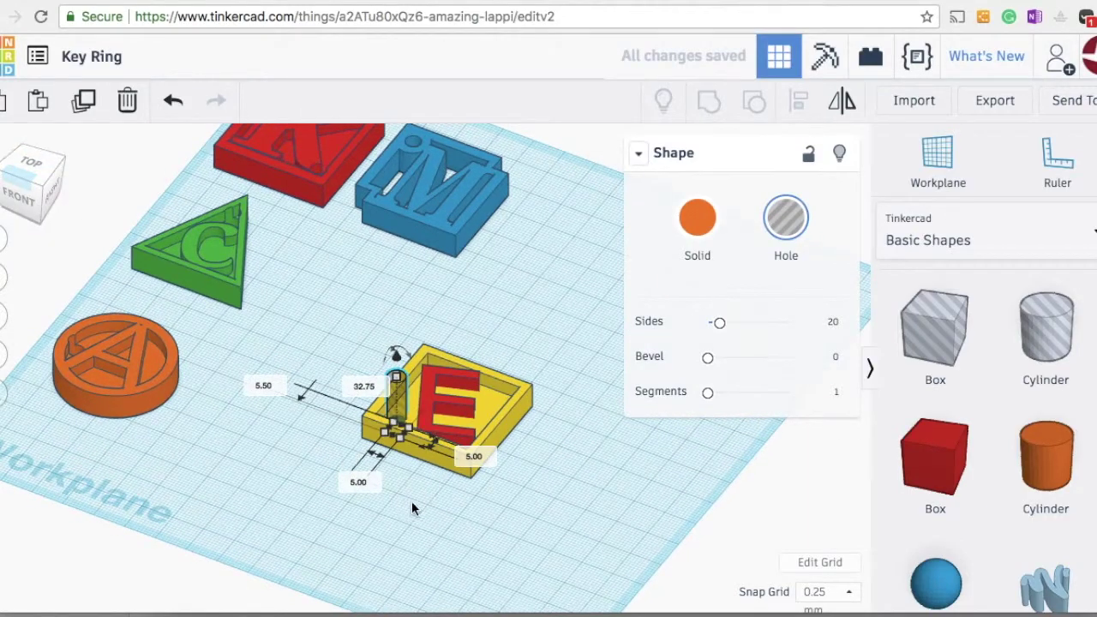
{"action": "left_click", "coordinate": [411, 503]}
{"action": "left_click", "coordinate": [43, 186]}
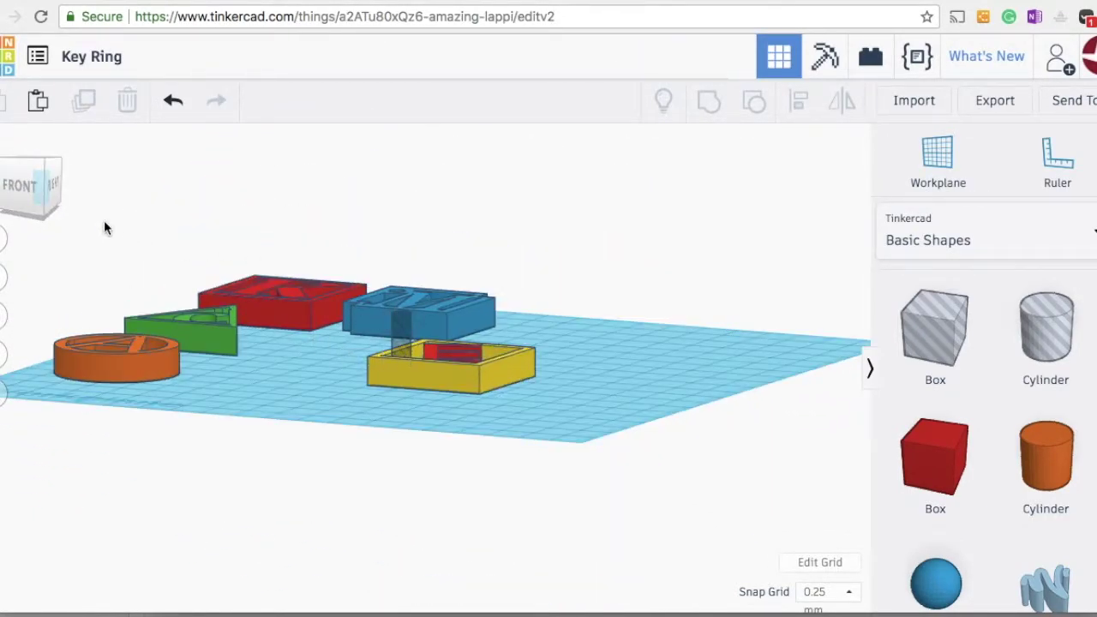
{"action": "left_click", "coordinate": [50, 204]}
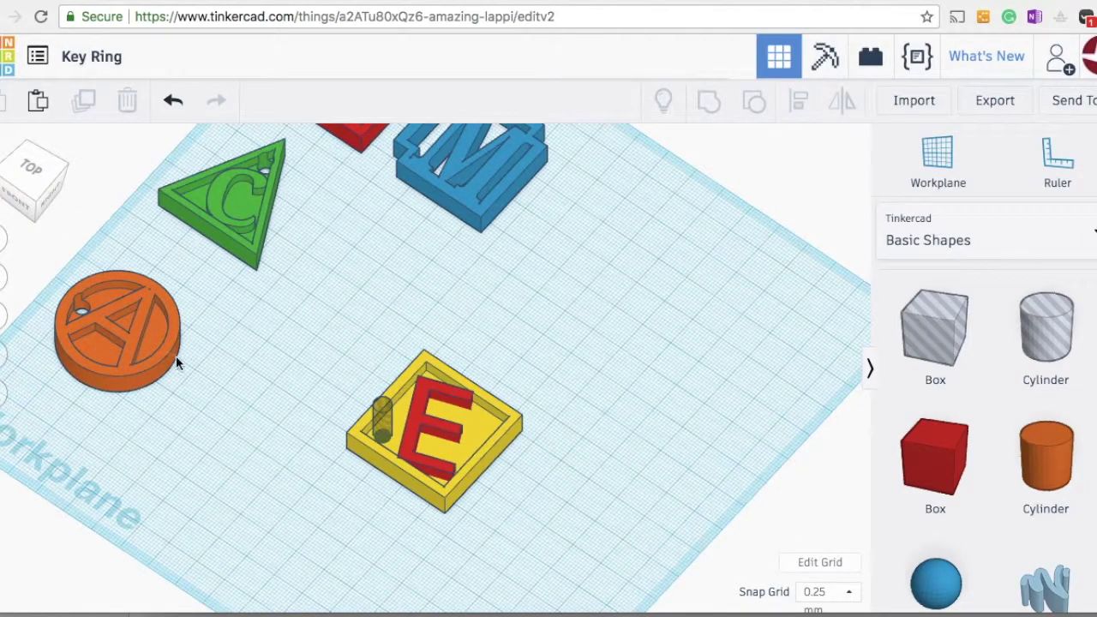
Group the yellow tray, the E and the hole cylinder into one keychain.
{"action": "left_click_drag", "start_coordinate": [298, 334], "coordinate": [560, 533]}
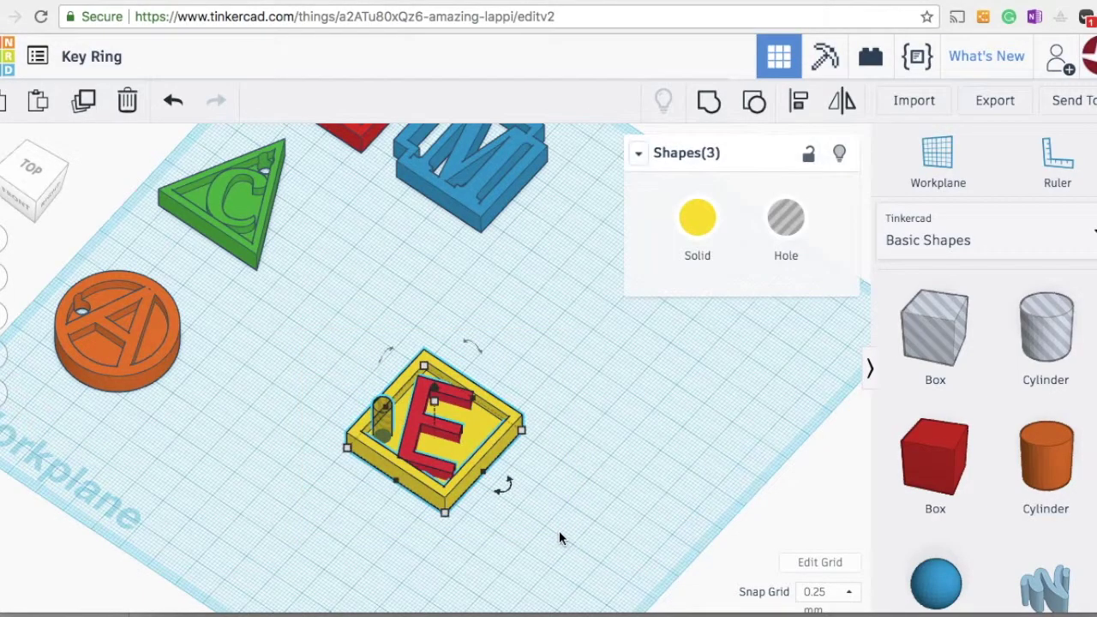
{"action": "left_click", "coordinate": [710, 104]}
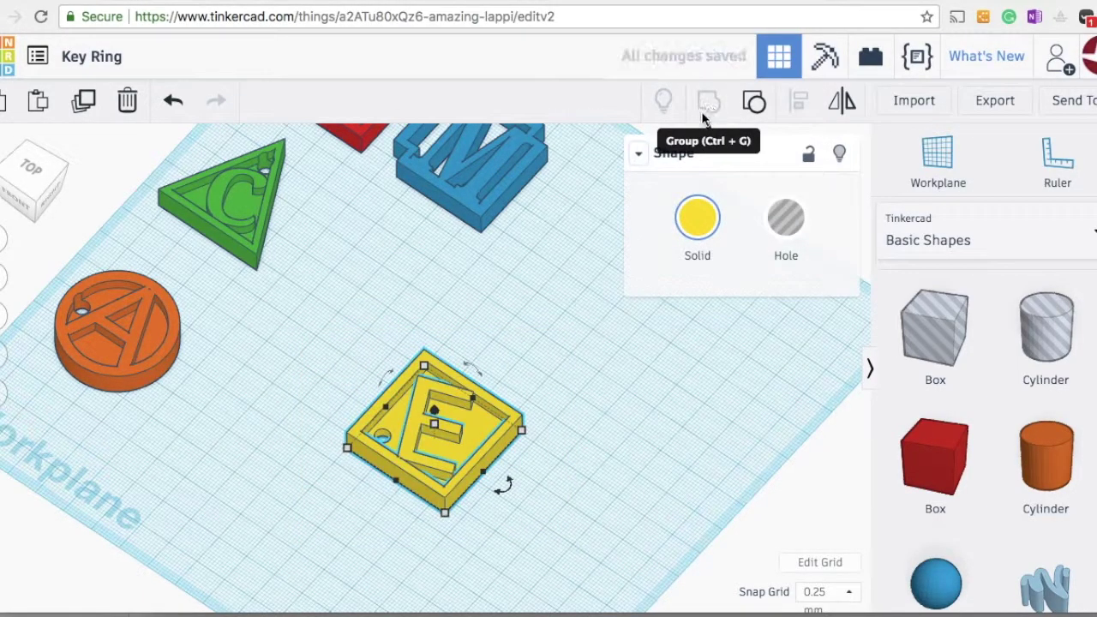
{"action": "left_click", "coordinate": [591, 296]}
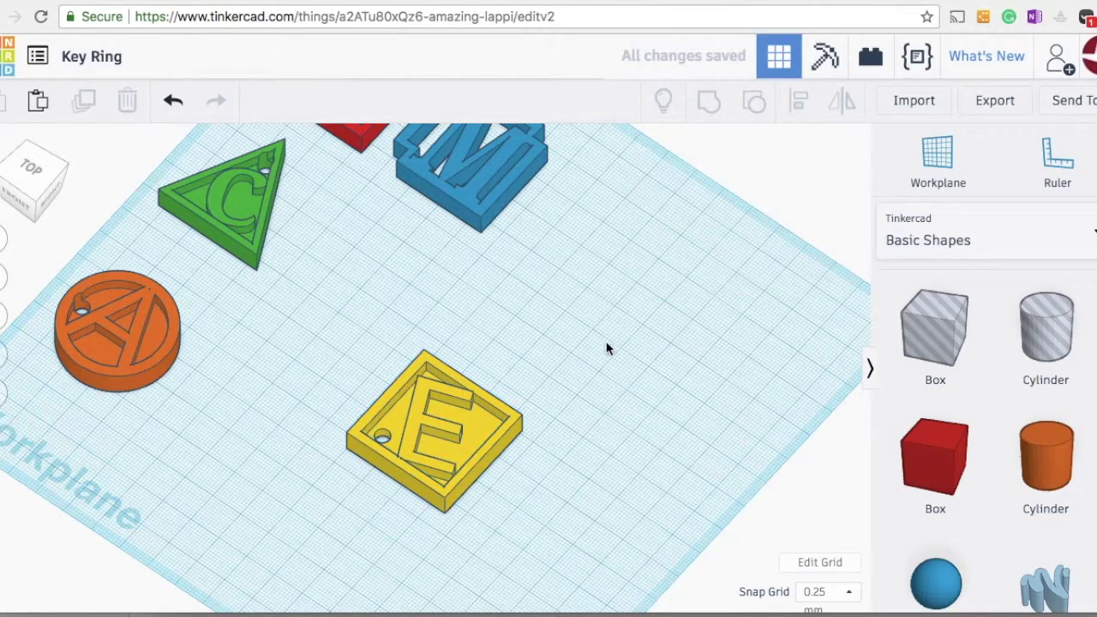
{"action": "left_click", "coordinate": [30, 172]}
{"action": "left_click", "coordinate": [28, 190]}
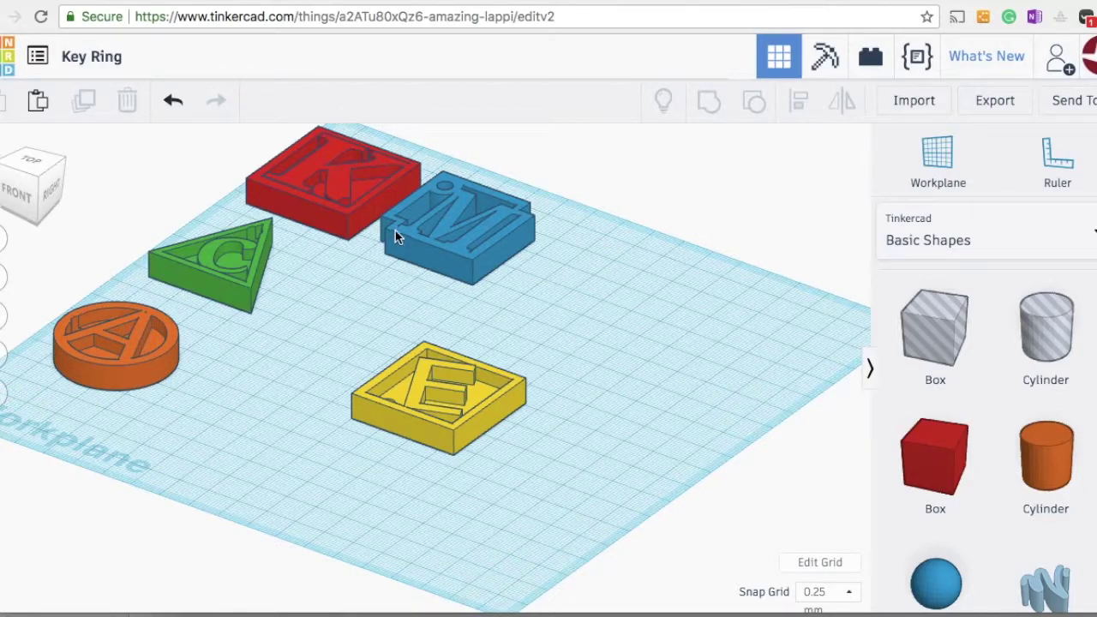
Ungroup the blue iM sample tag to reveal its separate parts.
{"action": "right_click_drag", "start_coordinate": [395, 231], "coordinate": [249, 404]}
{"action": "scroll", "coordinate": [311, 338], "scroll_direction": "down", "scroll_amount": 5}
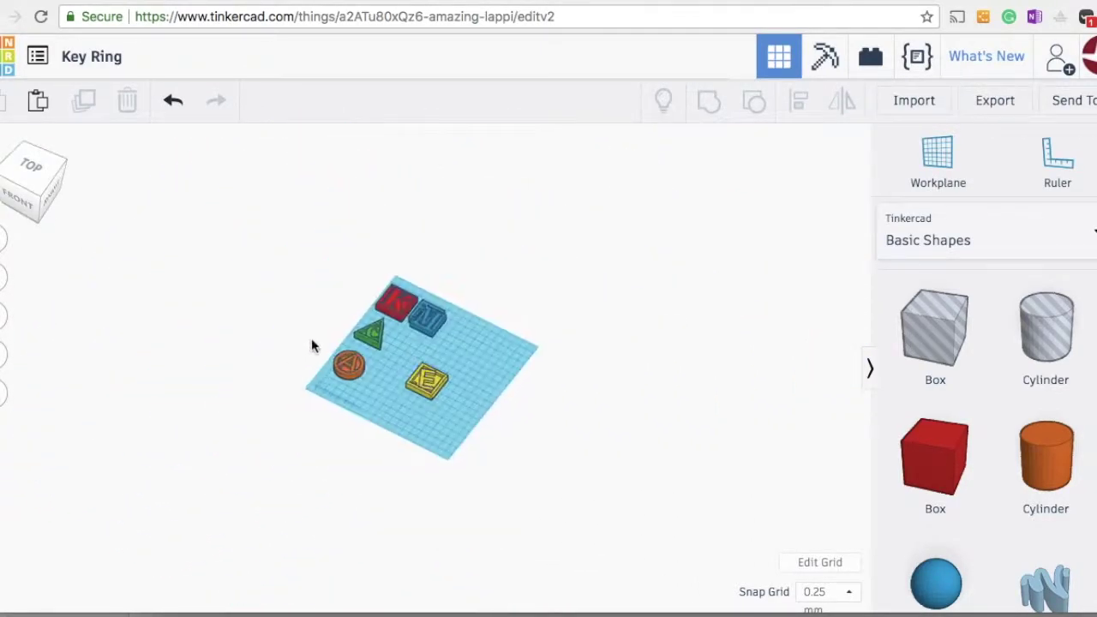
{"action": "scroll", "coordinate": [444, 314], "scroll_direction": "up", "scroll_amount": 5}
{"action": "middle_click_drag", "start_coordinate": [379, 275], "coordinate": [379, 392]}
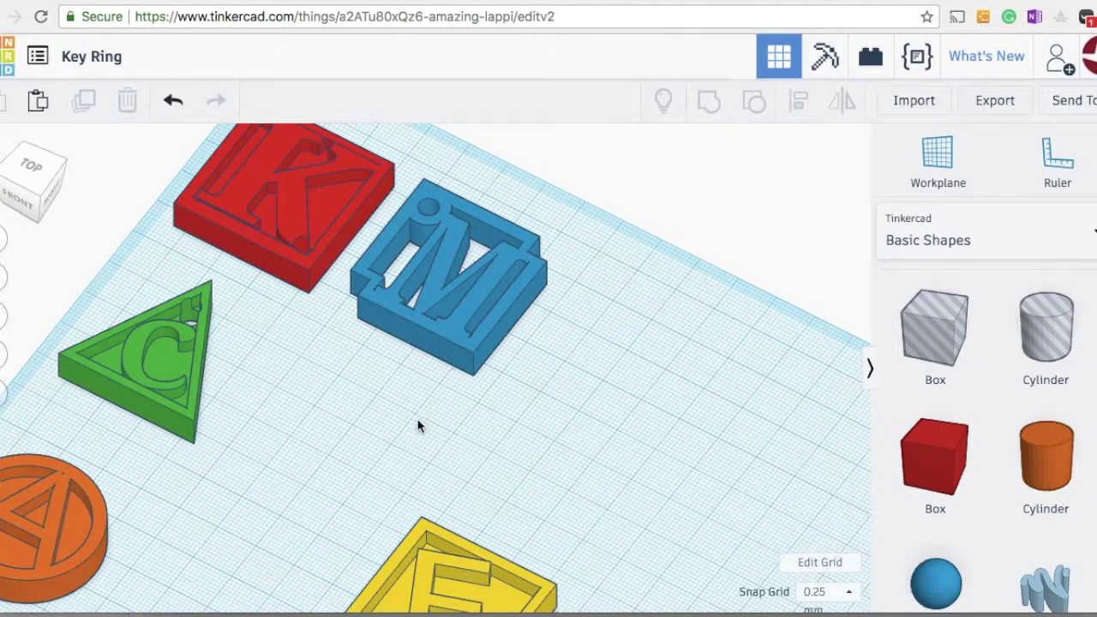
{"action": "left_click", "coordinate": [399, 338]}
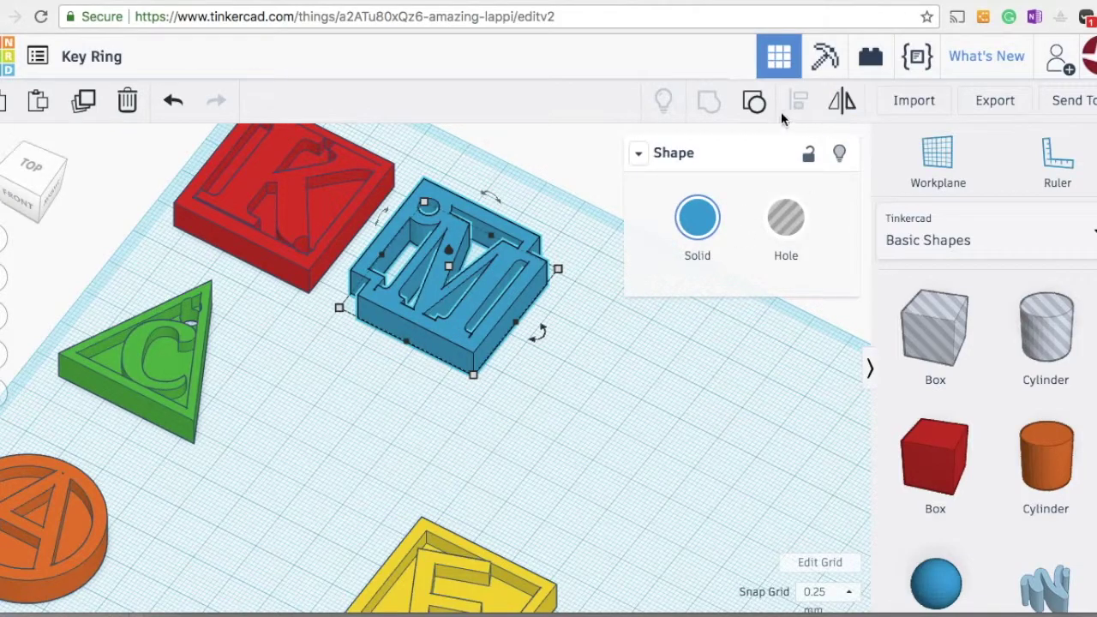
{"action": "left_click", "coordinate": [754, 101]}
{"action": "left_click", "coordinate": [672, 308]}
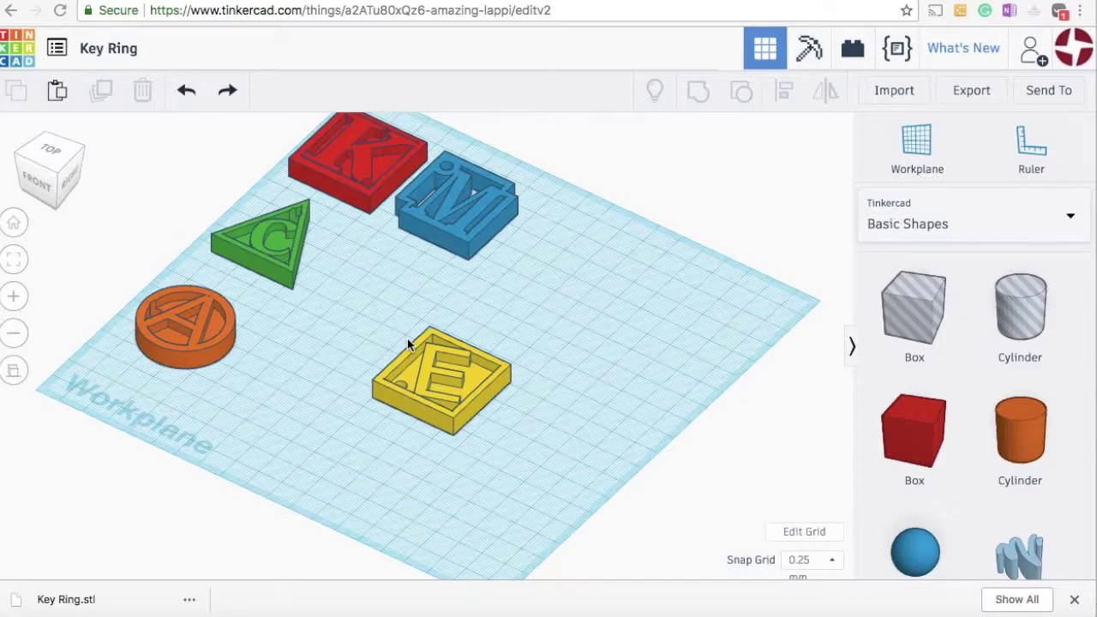
Rename the design to 'name Key Ring' by adding 'name' before the existing title.
{"action": "left_click", "coordinate": [50, 190]}
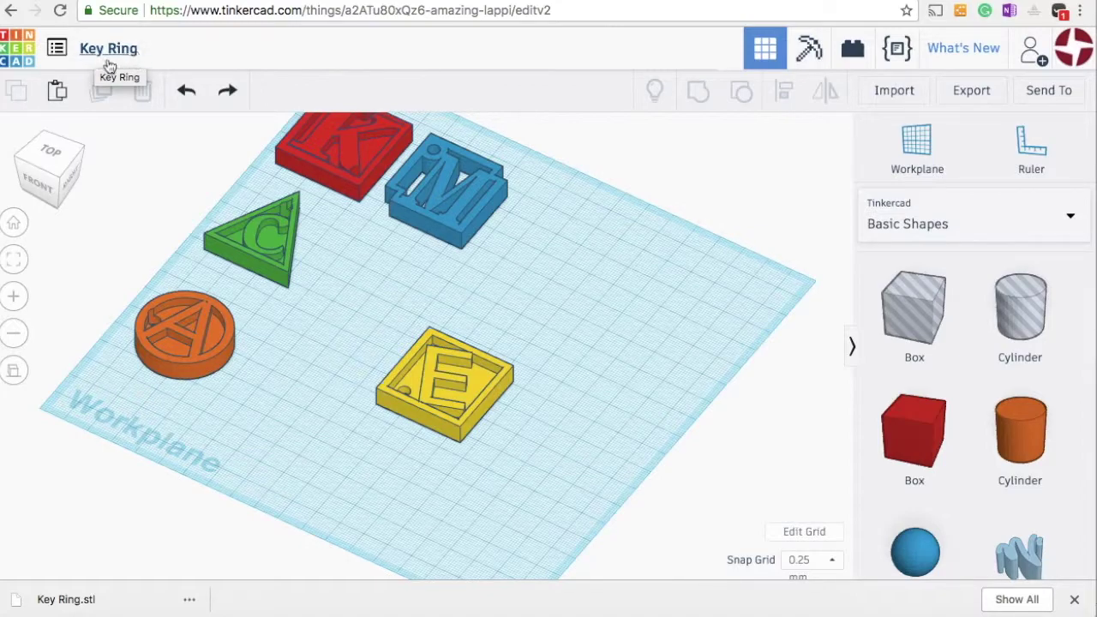
{"action": "left_click", "coordinate": [85, 51]}
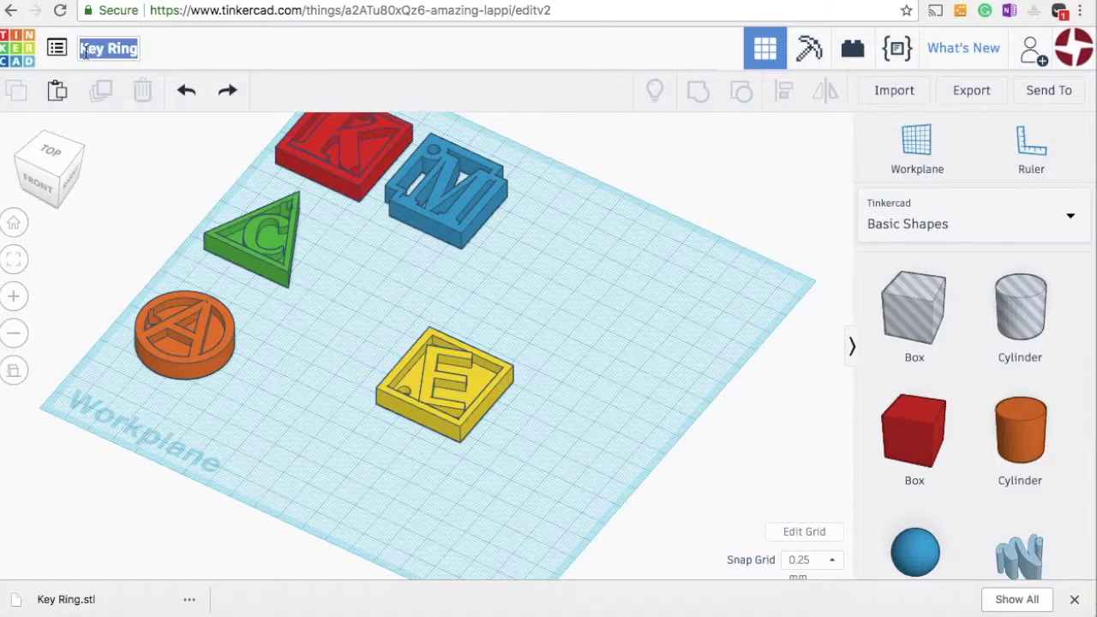
{"action": "left_click", "coordinate": [88, 51]}
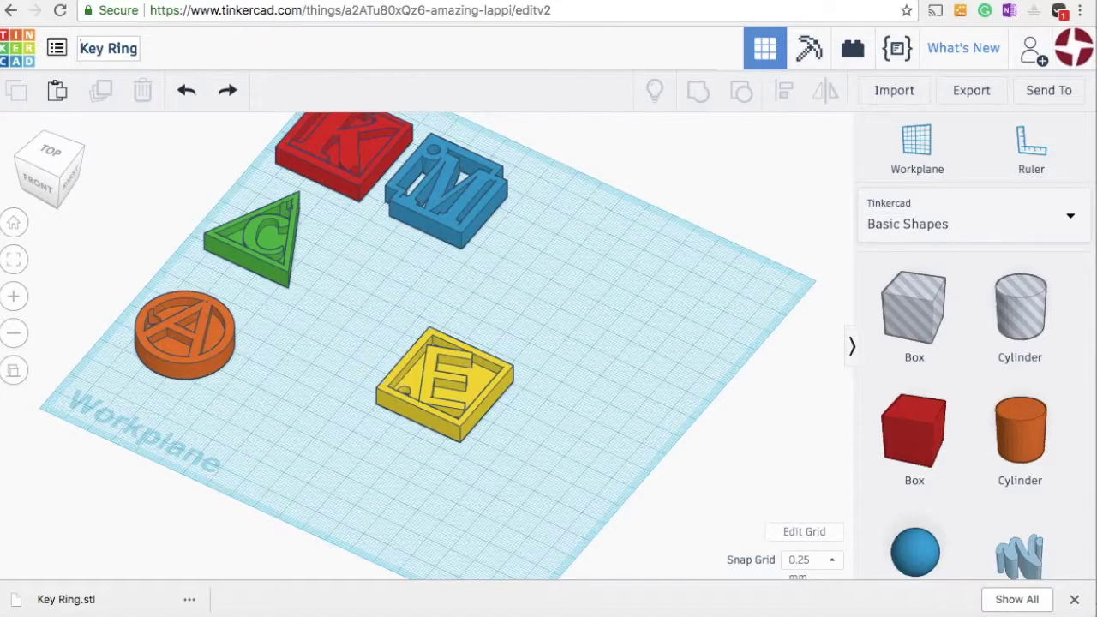
{"action": "type", "text": "name Ke"}
{"action": "key", "text": "Return"}
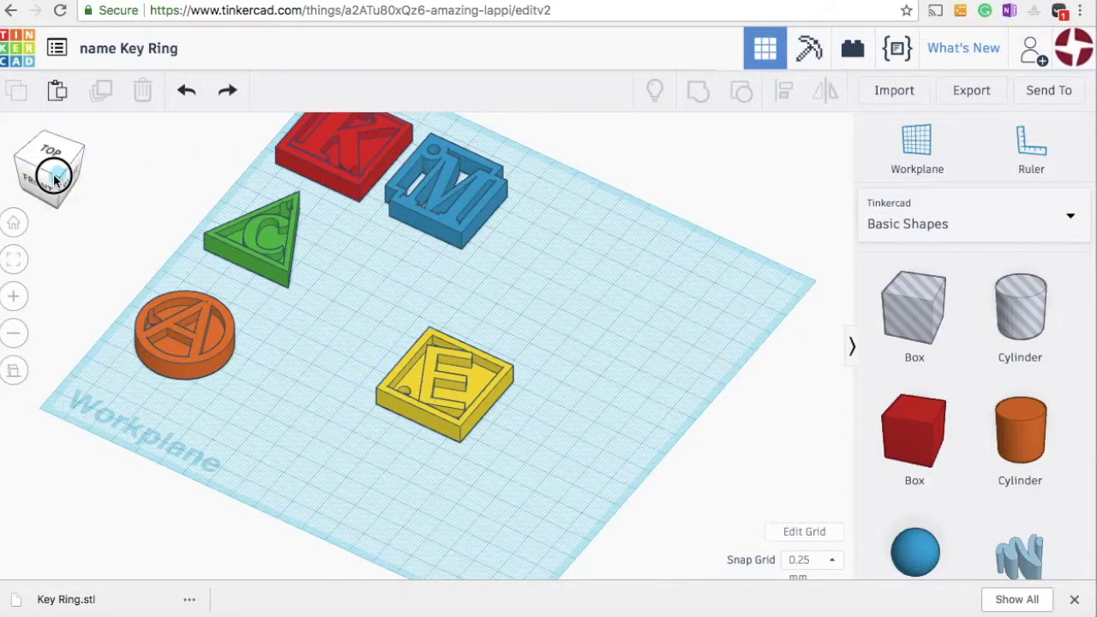
{"action": "left_click_drag", "start_coordinate": [42, 176], "coordinate": [59, 180]}
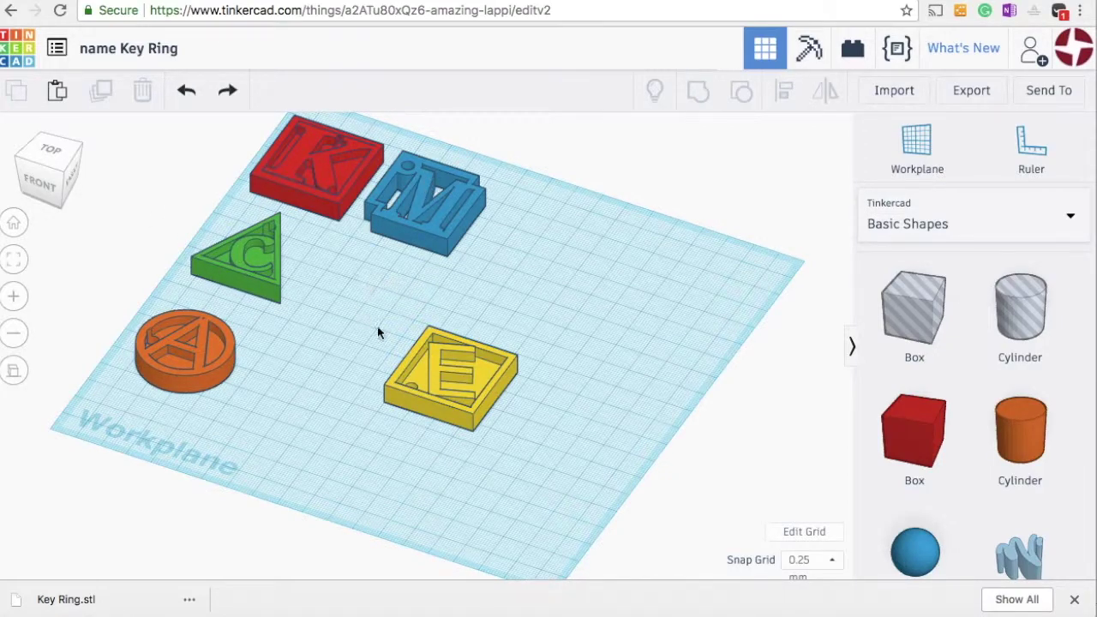
{"action": "left_click", "coordinate": [440, 356]}
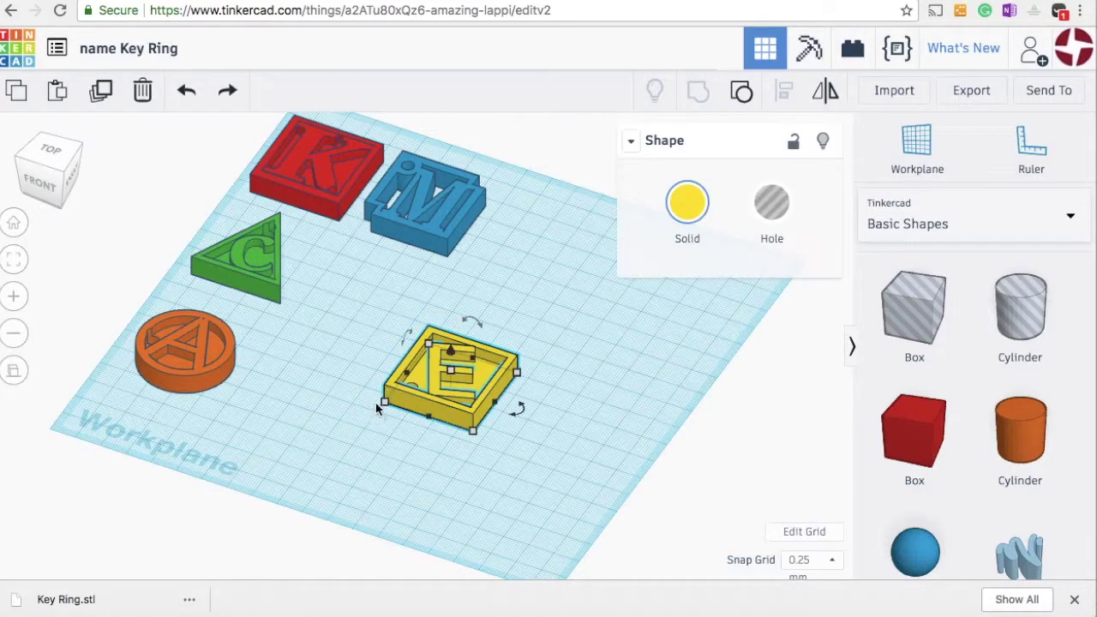
Export only the selected yellow E keychain as 'name Key Ring.stl'.
{"action": "left_click", "coordinate": [982, 96]}
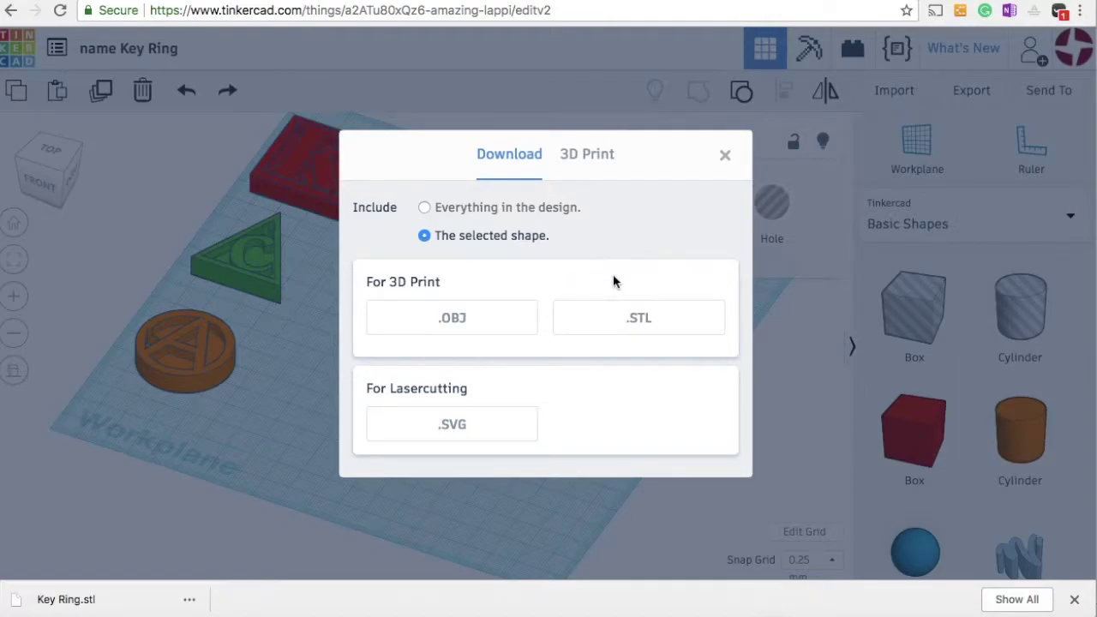
{"action": "left_click", "coordinate": [642, 323]}
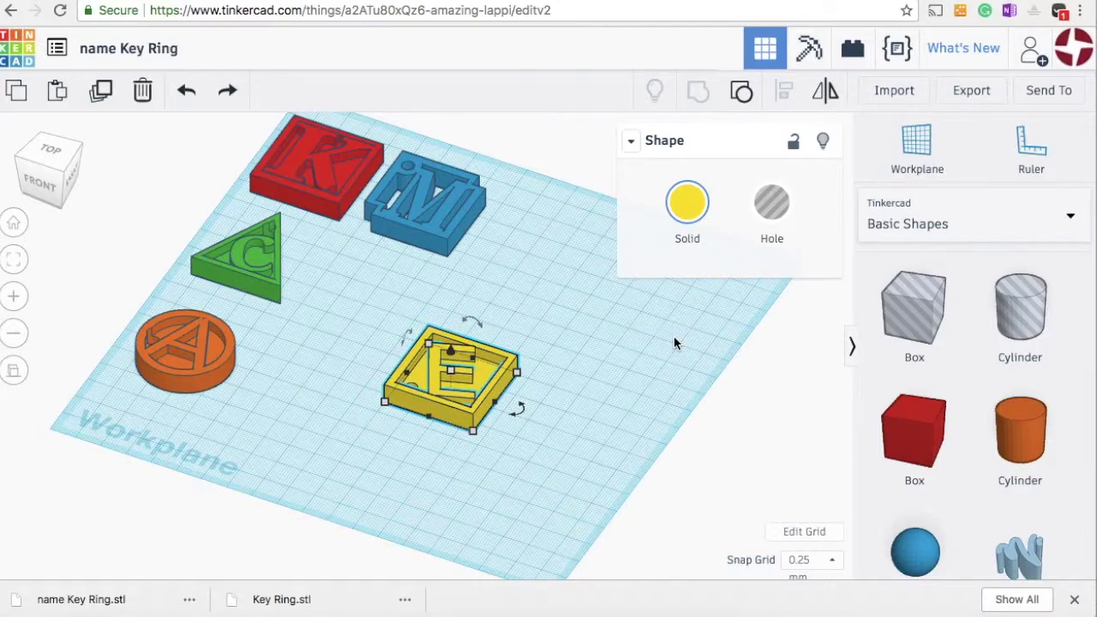
{"action": "left_click", "coordinate": [676, 343]}
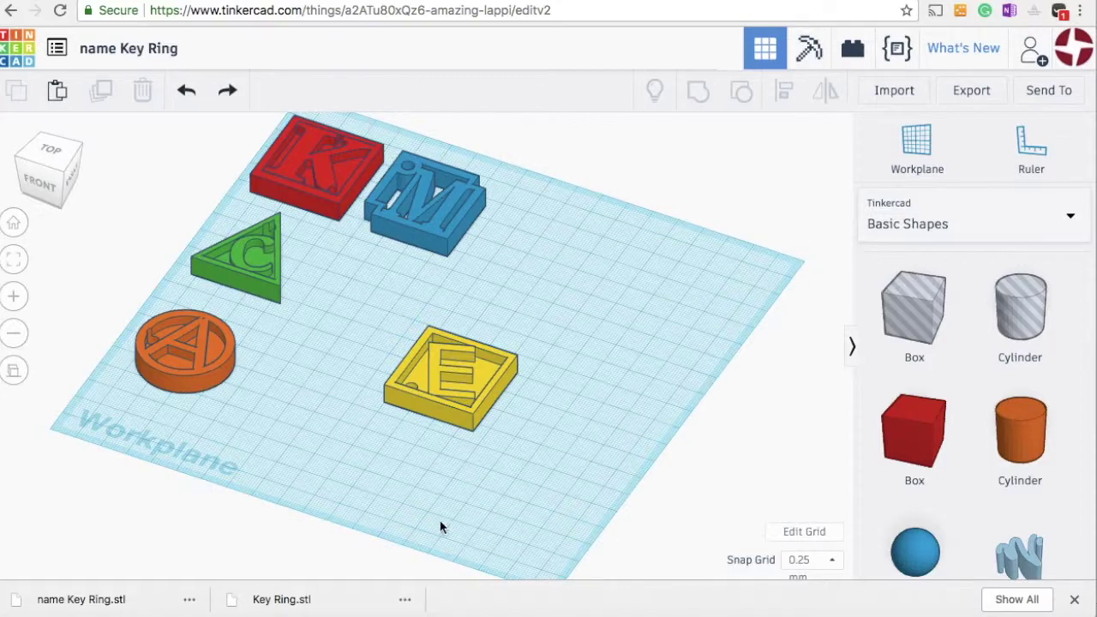
Notch a red box by grouping it with a cylinder set to Hole.
{"action": "left_click", "coordinate": [42, 188]}
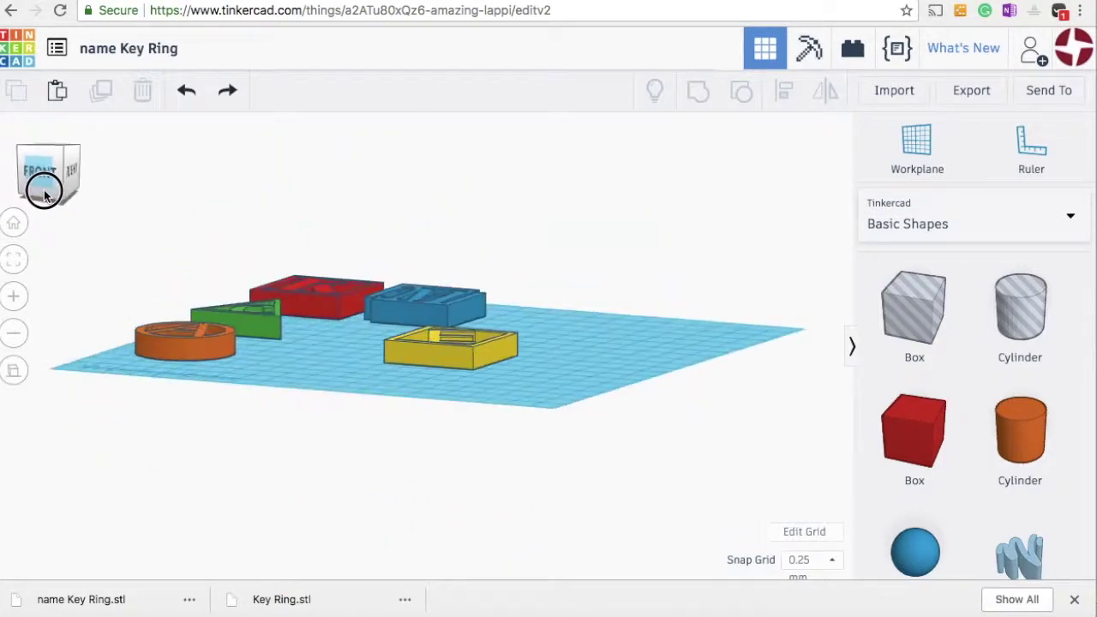
{"action": "left_click", "coordinate": [45, 195]}
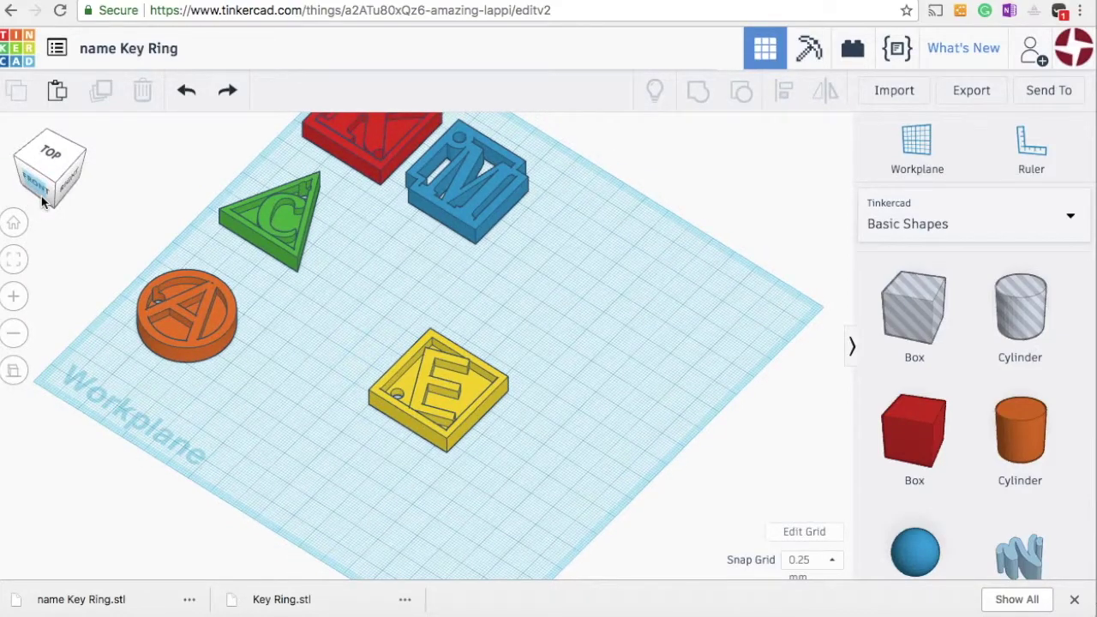
{"action": "left_click", "coordinate": [891, 433]}
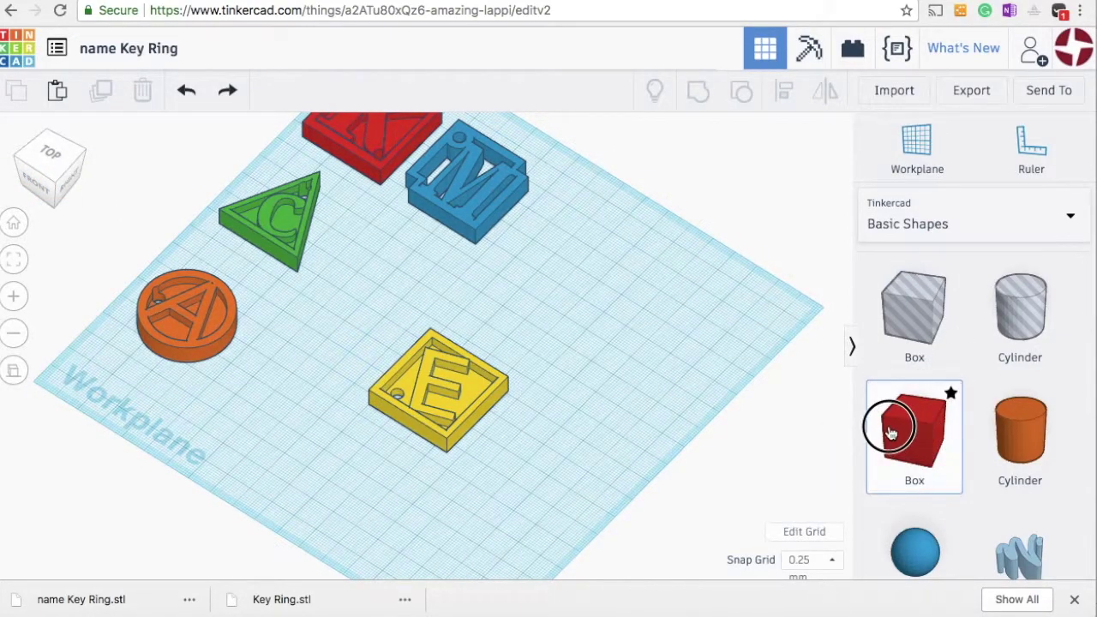
{"action": "left_click", "coordinate": [583, 300]}
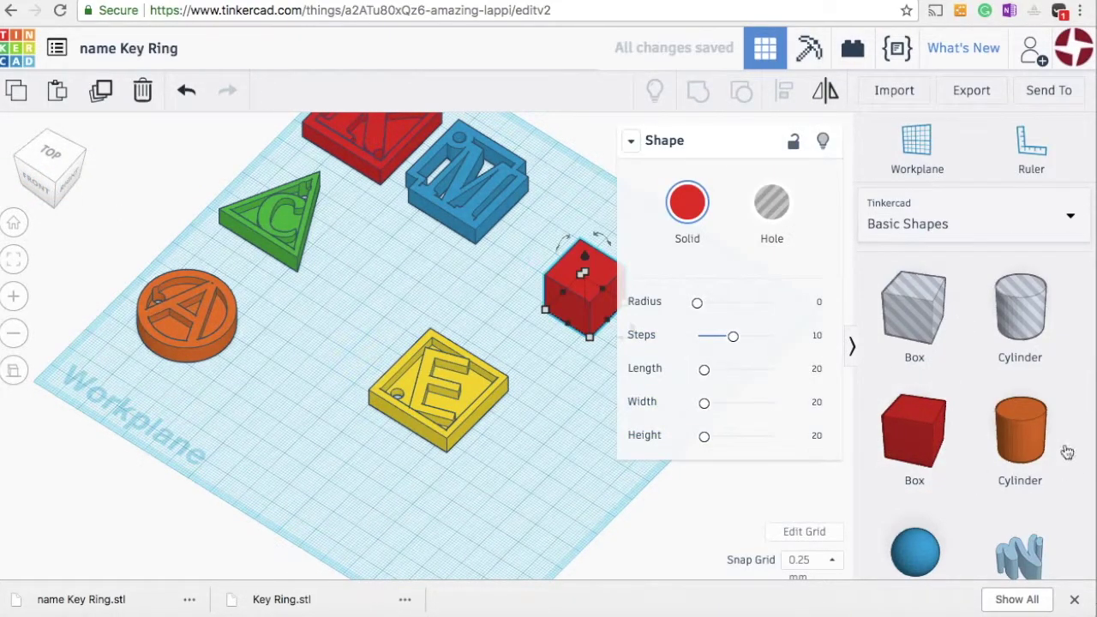
{"action": "left_click_drag", "start_coordinate": [1011, 434], "coordinate": [545, 311]}
{"action": "left_click", "coordinate": [772, 203]}
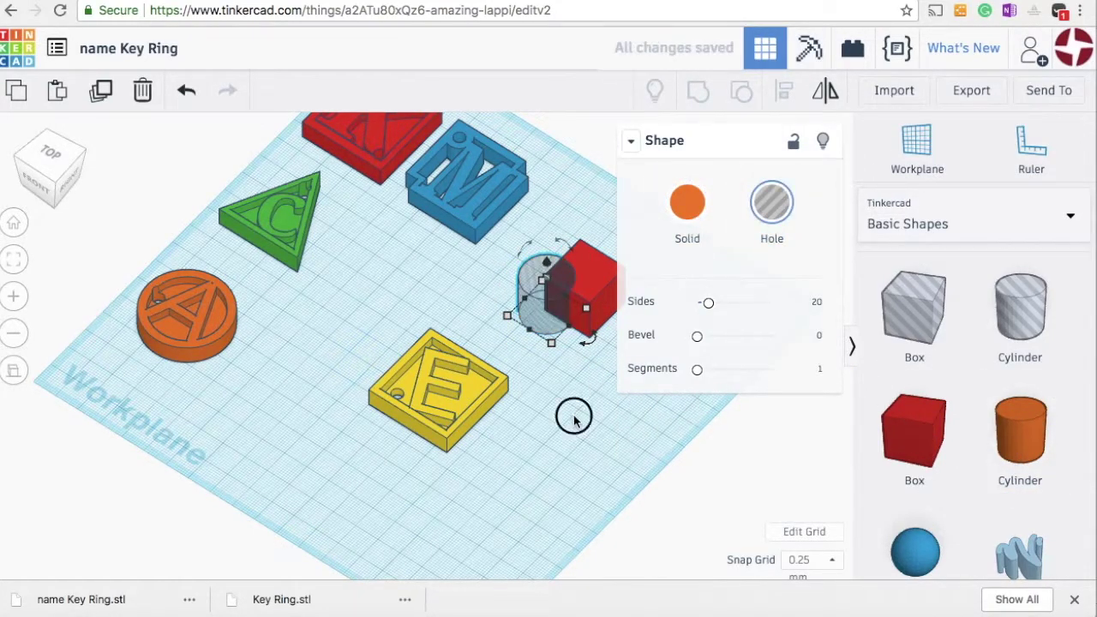
{"action": "left_click", "coordinate": [631, 142]}
{"action": "left_click_drag", "start_coordinate": [656, 228], "coordinate": [518, 344]}
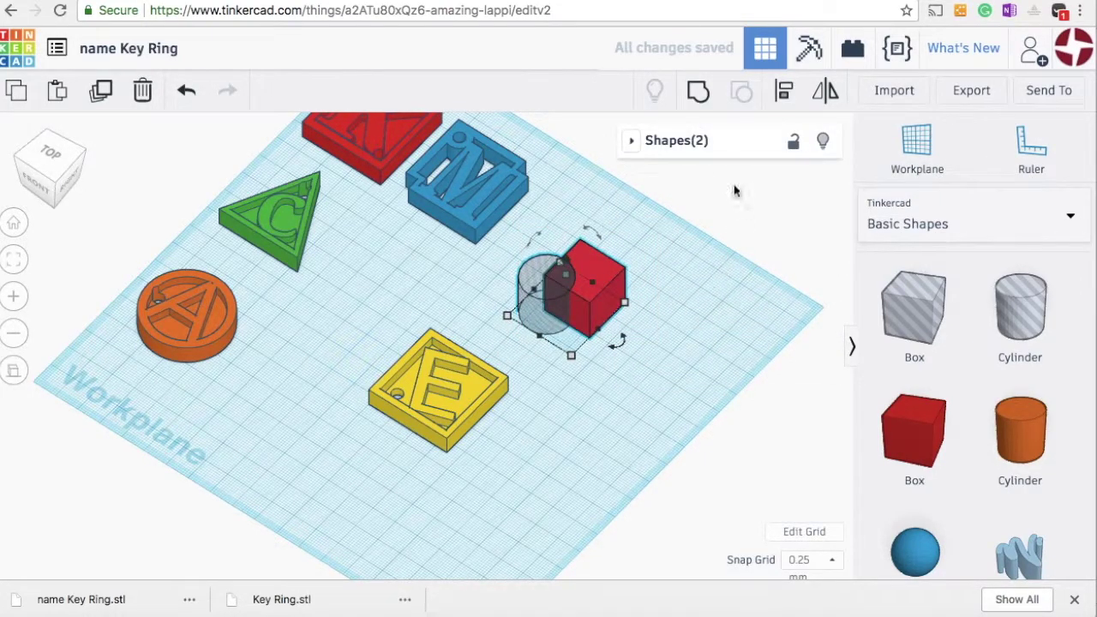
{"action": "left_click", "coordinate": [701, 102]}
{"action": "left_click", "coordinate": [717, 348]}
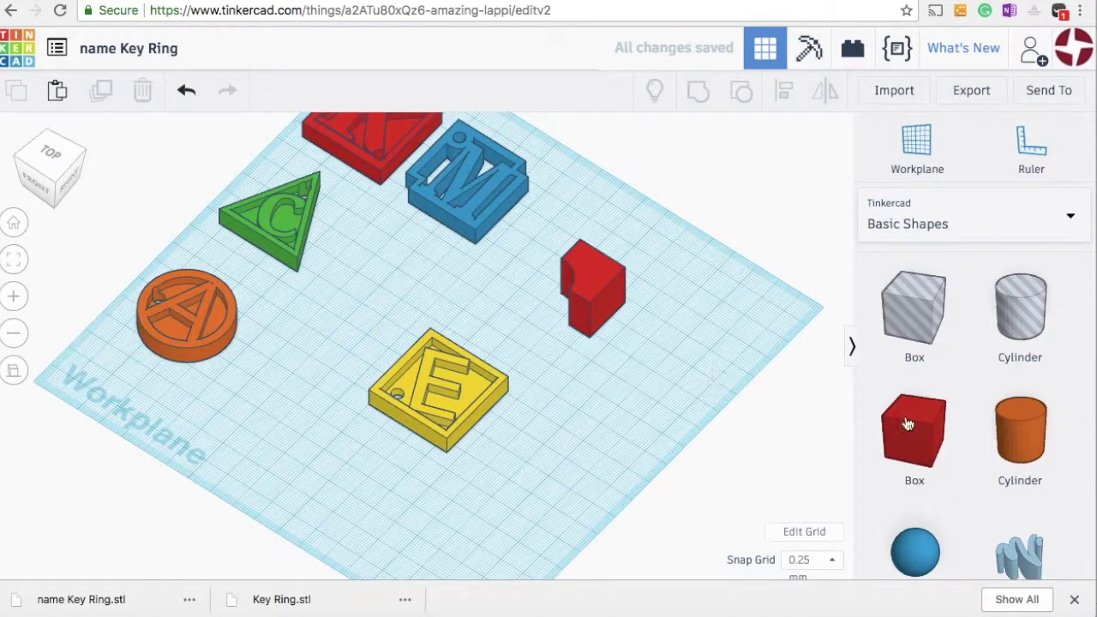
Add a red Text shape to the workplane beside the notched box.
{"action": "scroll", "coordinate": [1013, 495], "scroll_direction": "down", "scroll_amount": 5}
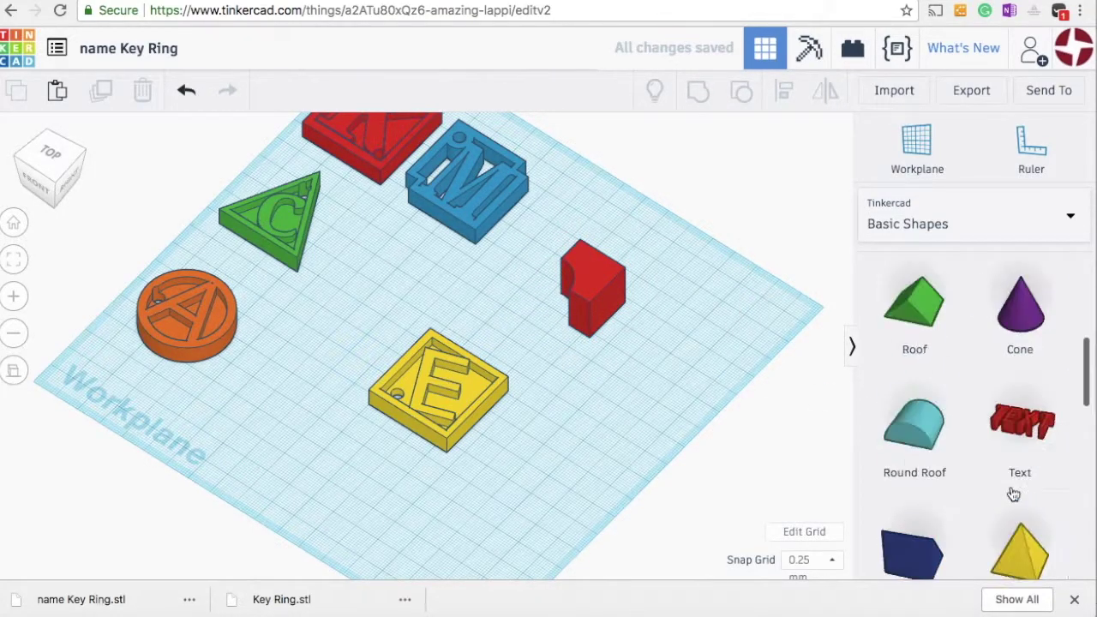
{"action": "scroll", "coordinate": [1013, 495], "scroll_direction": "down", "scroll_amount": 8}
{"action": "scroll", "coordinate": [1013, 494], "scroll_direction": "up", "scroll_amount": 4}
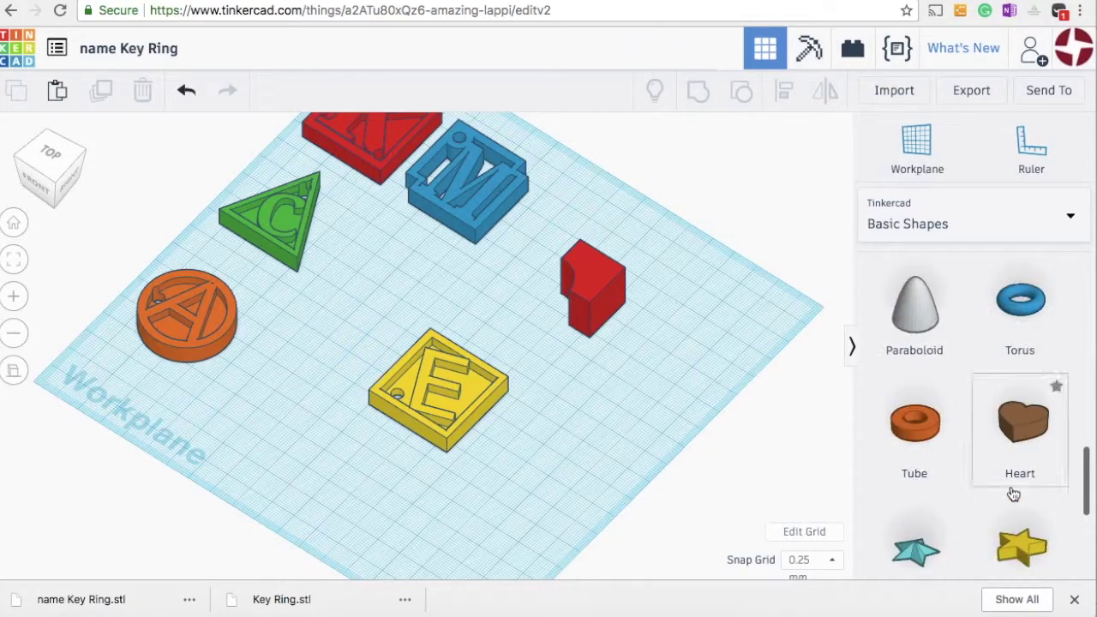
{"action": "scroll", "coordinate": [1013, 495], "scroll_direction": "up", "scroll_amount": 5}
{"action": "left_click_drag", "start_coordinate": [1050, 480], "coordinate": [714, 368]}
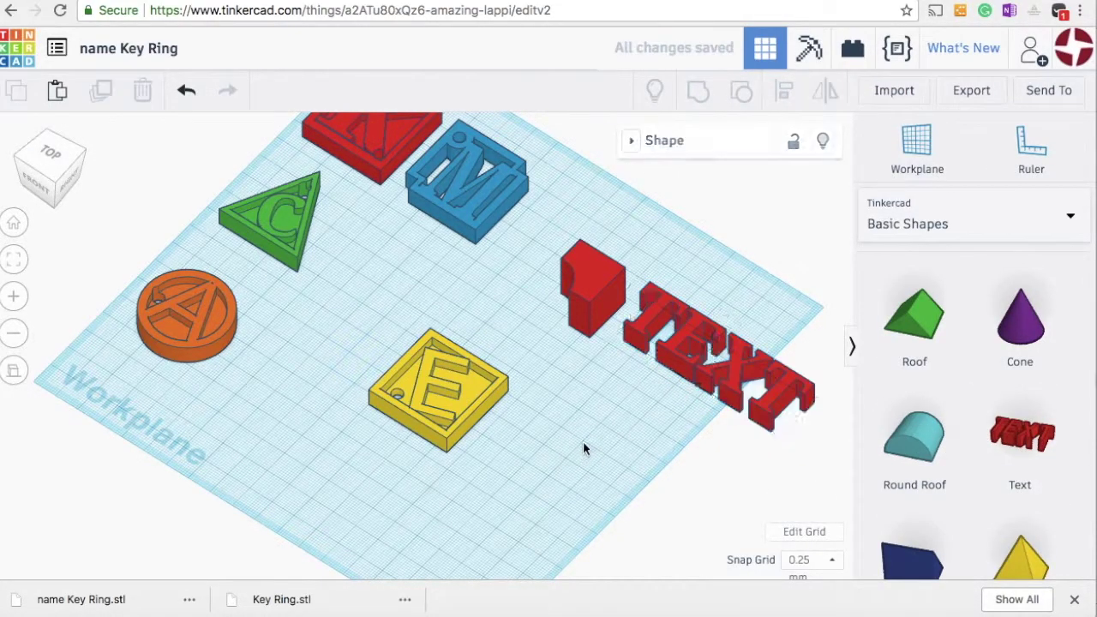
Check that the yellow E keychain measures 35.00 × 35.00 mm.
{"action": "left_click", "coordinate": [439, 438]}
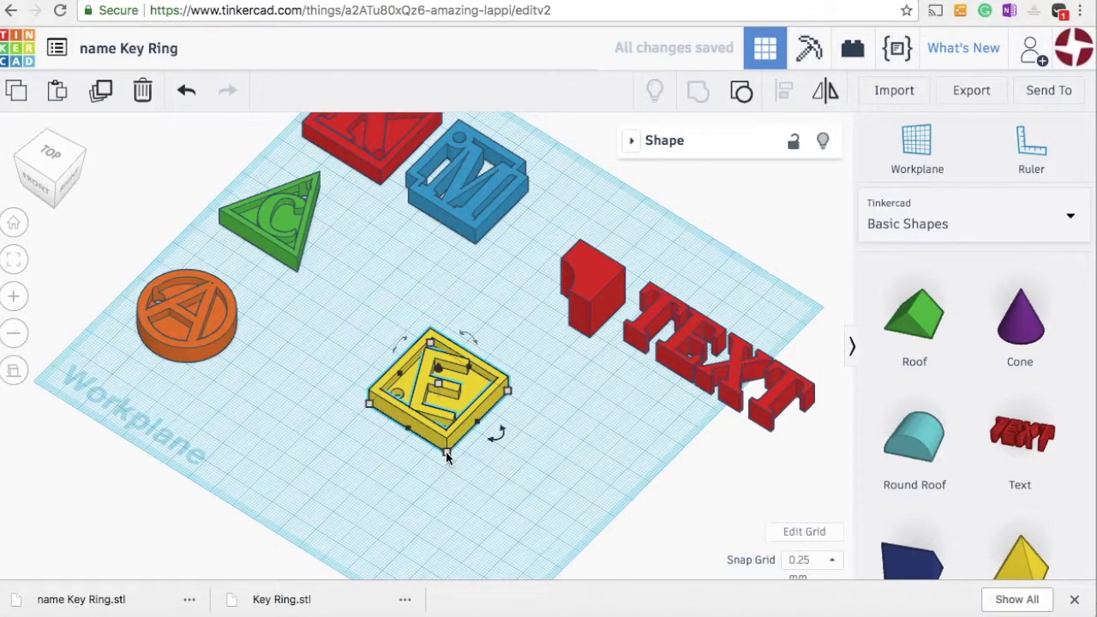
{"action": "left_click", "coordinate": [445, 452]}
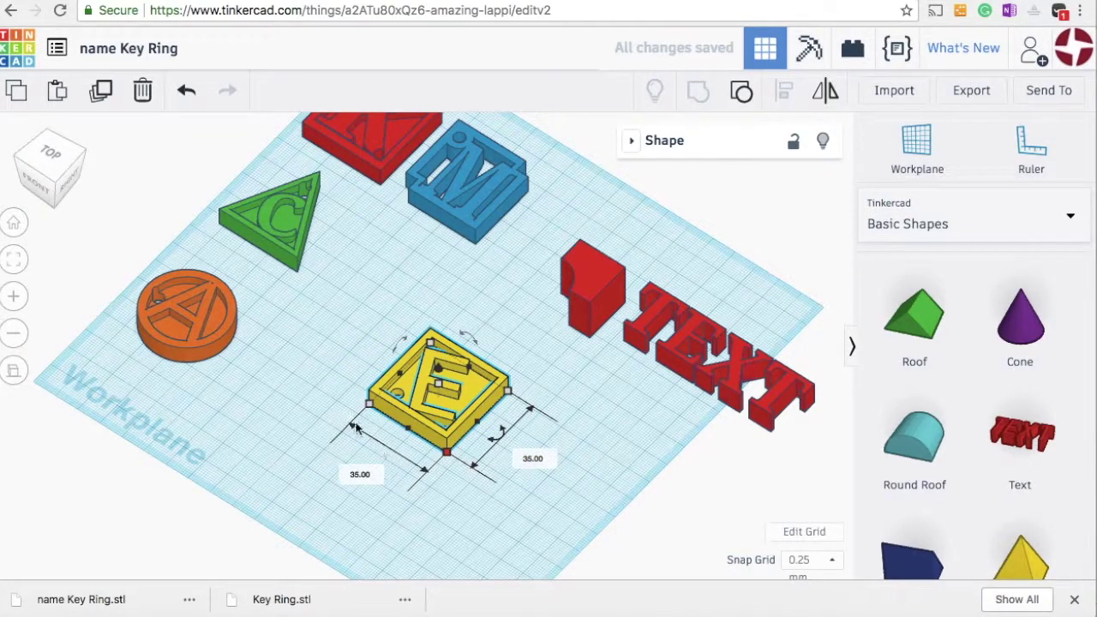
{"action": "left_click", "coordinate": [322, 386]}
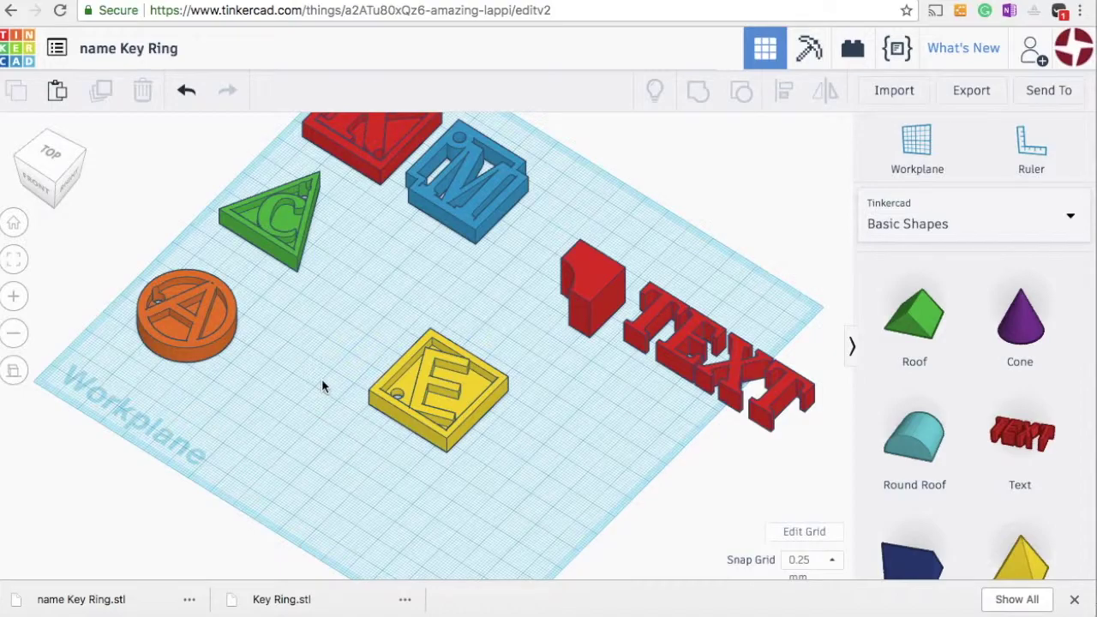